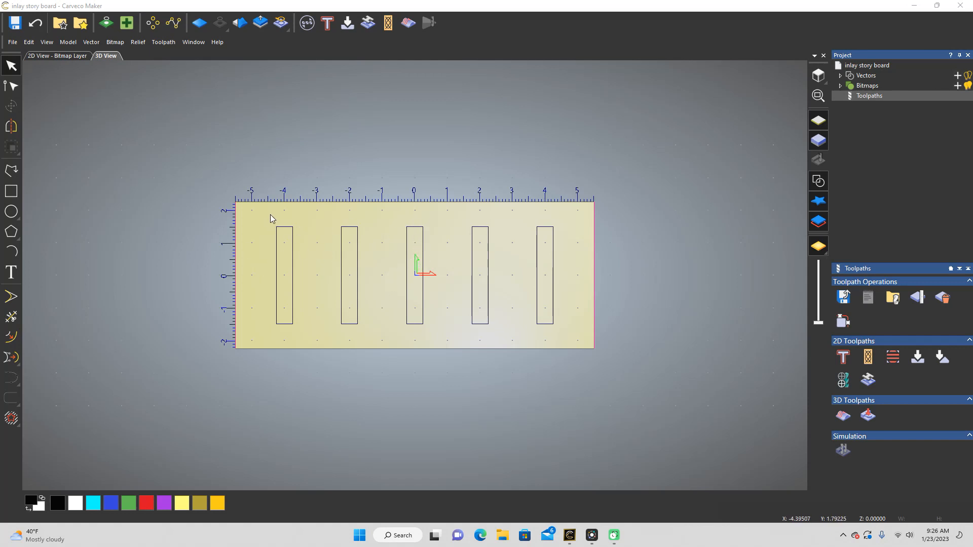
# Step: Check the leftmost rectangle's size and position with the Transform tool
pyautogui.moveTo(266, 211); pyautogui.dragTo(334, 337)
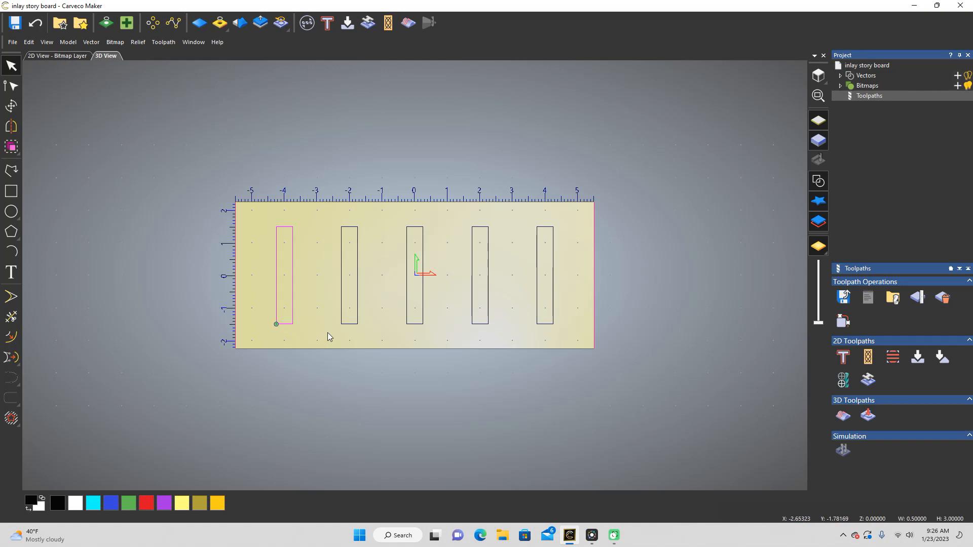
pyautogui.click(6, 109)
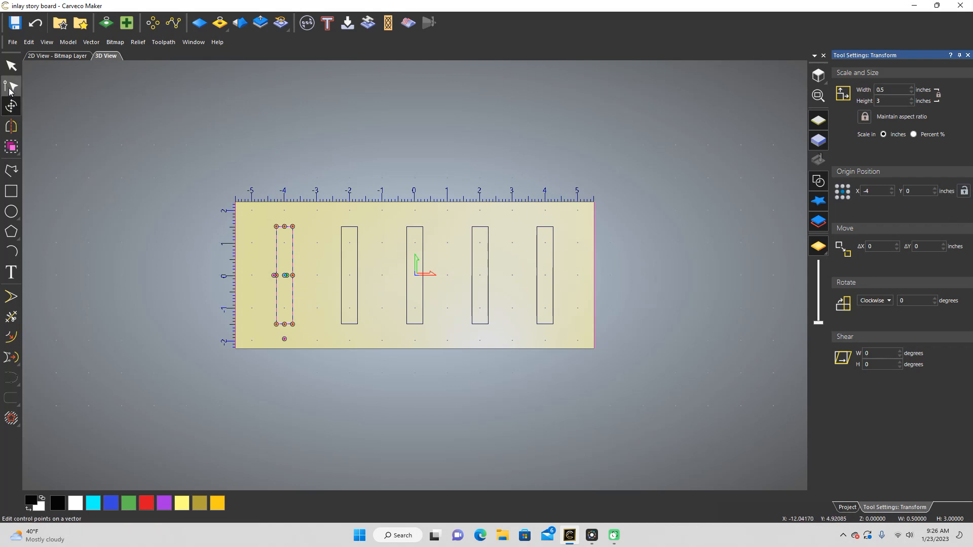
pyautogui.click(11, 66)
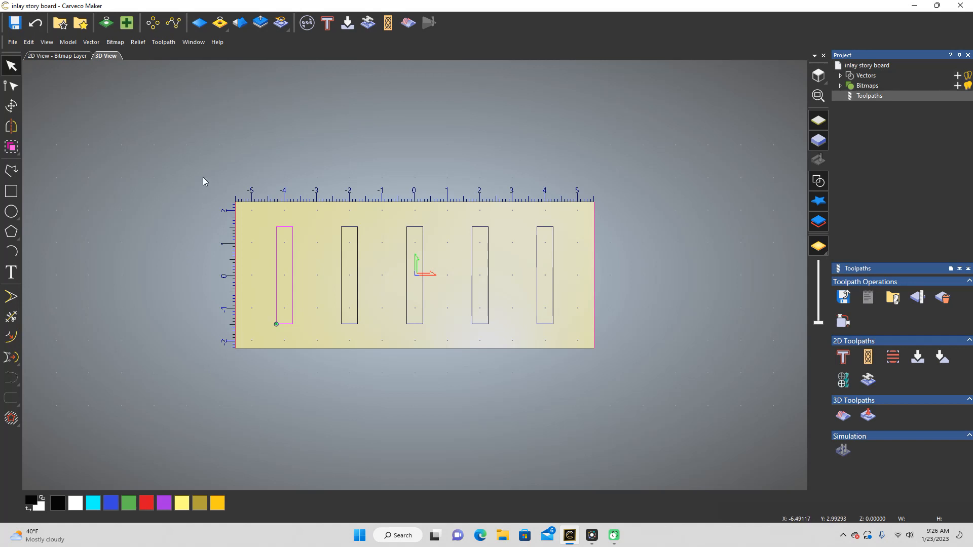
# Step: Start a V-Bit Carving toolpath for all five rectangles with a maximum depth of 0.25 inches
pyautogui.moveTo(203, 177); pyautogui.dragTo(698, 386)
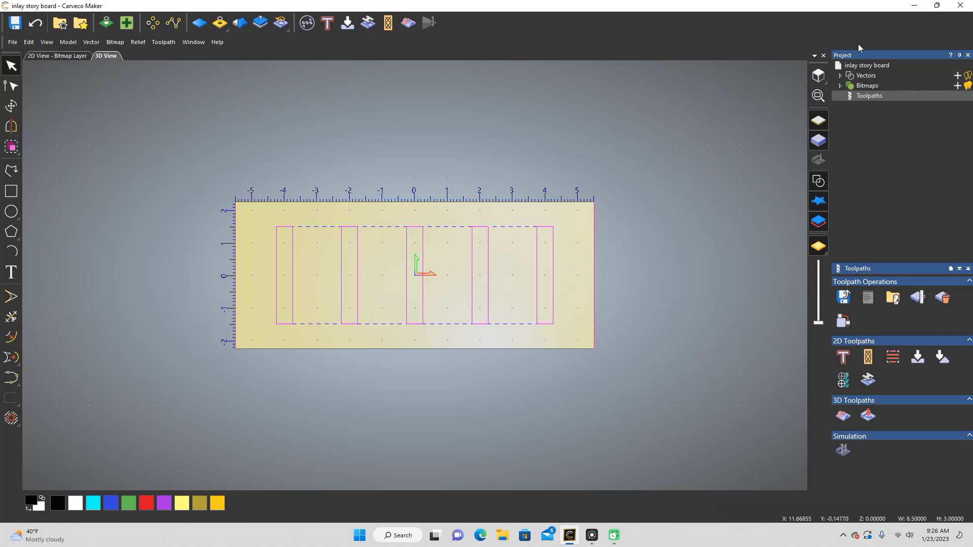
pyautogui.click(918, 358)
pyautogui.click(725, 219)
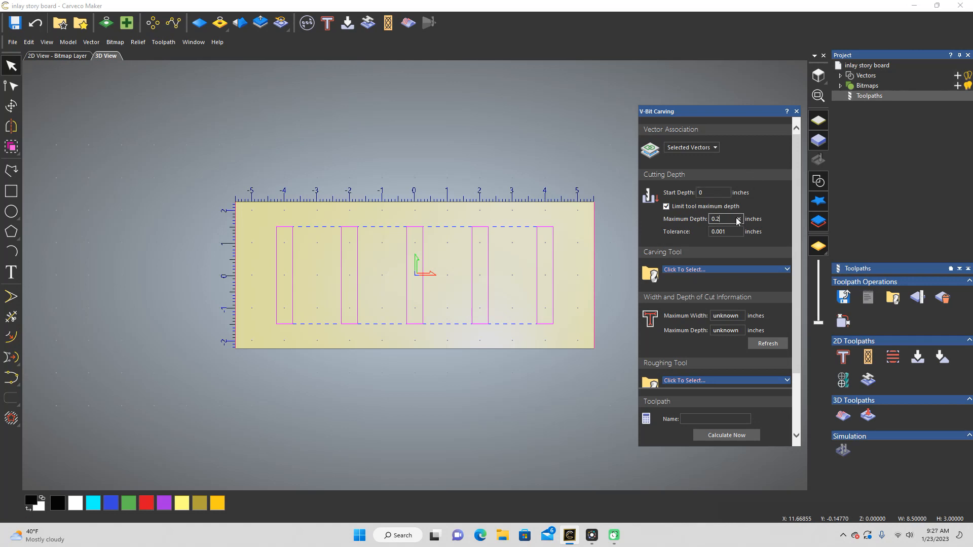
# Step: Assign the Small V-Bit 1/4 Inch 15 degree as the carving tool and show its cutting parameters
pyautogui.click(781, 273)
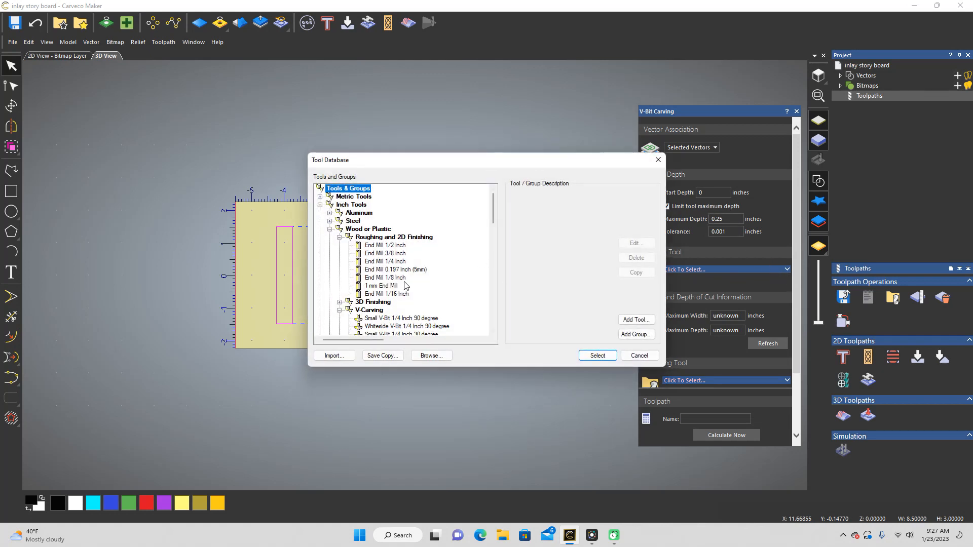
pyautogui.scroll(-4, 405, 285)
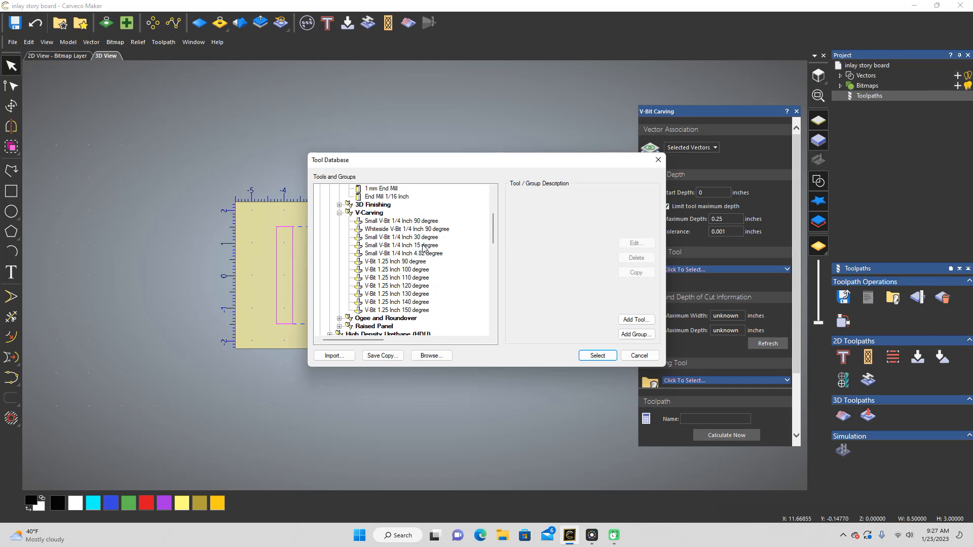
pyautogui.click(424, 245)
pyautogui.click(598, 355)
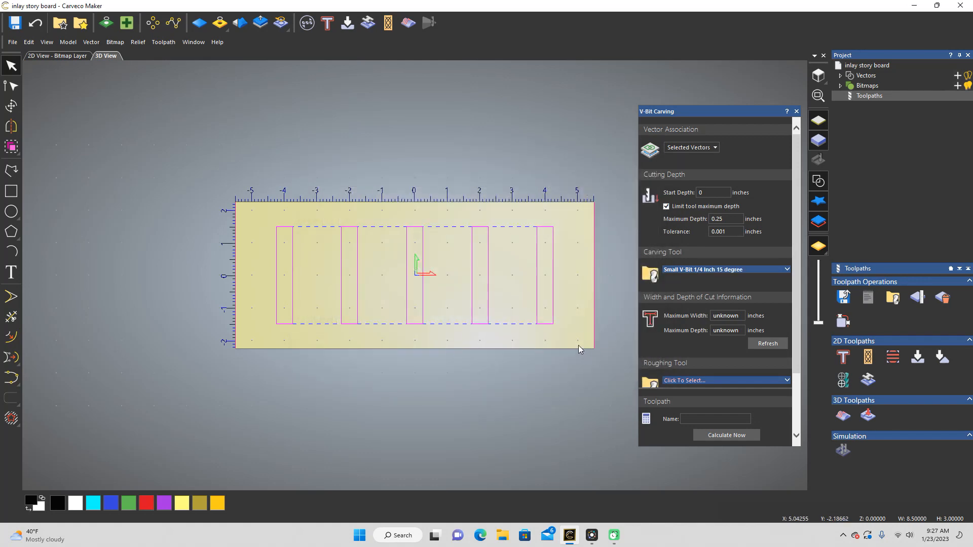
pyautogui.click(787, 270)
pyautogui.scroll(-3, 777, 274)
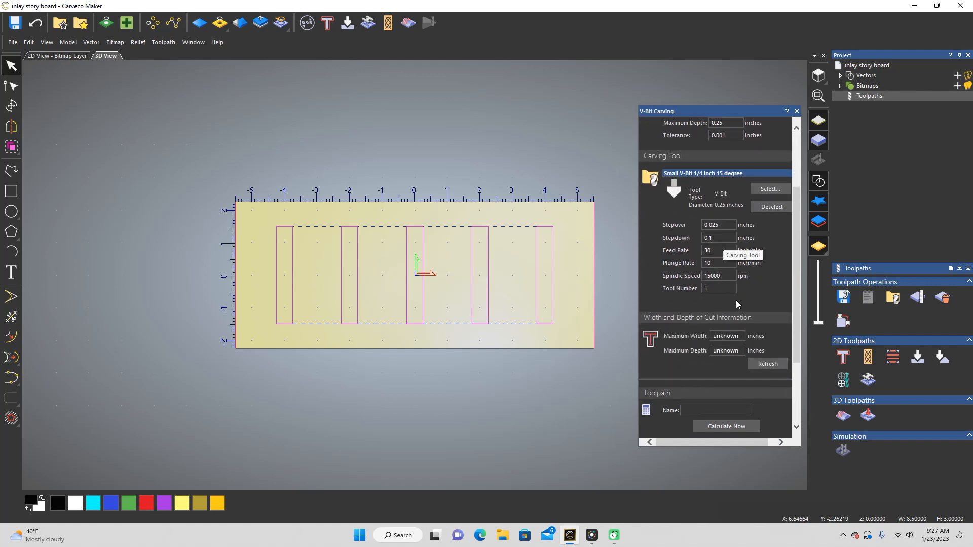
# Step: Assign the End Mill 1/8 Inch as the roughing tool and show its cutting parameters
pyautogui.scroll(-3, 773, 322)
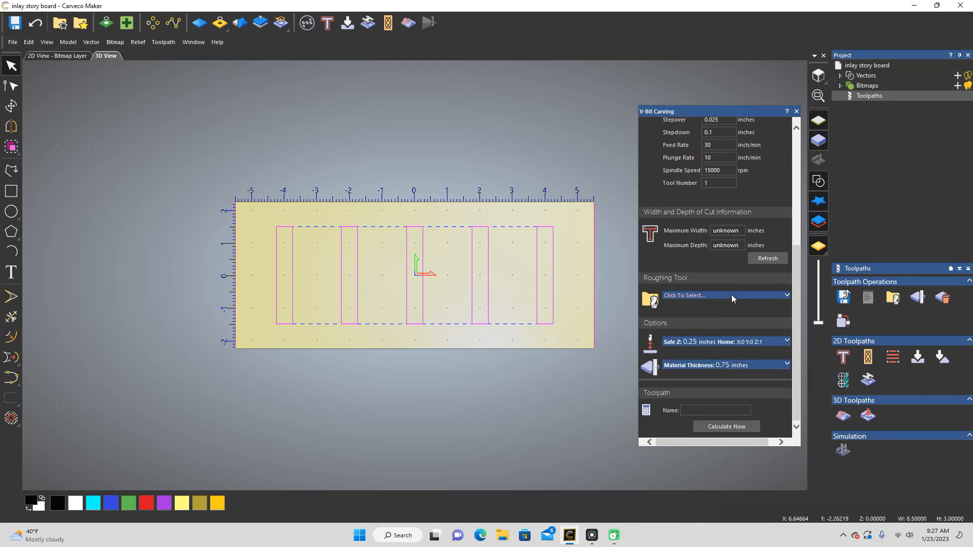
pyautogui.click(787, 298)
pyautogui.click(395, 278)
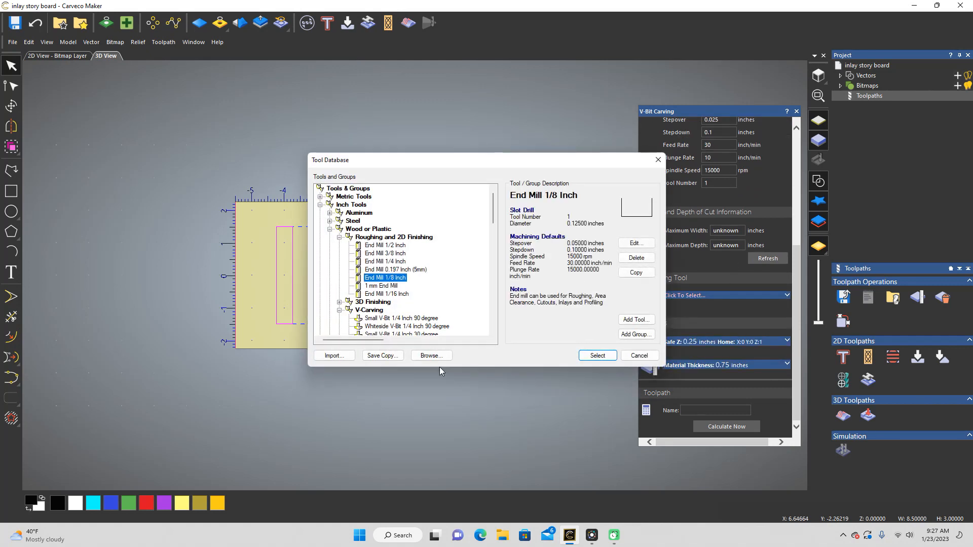
pyautogui.click(603, 355)
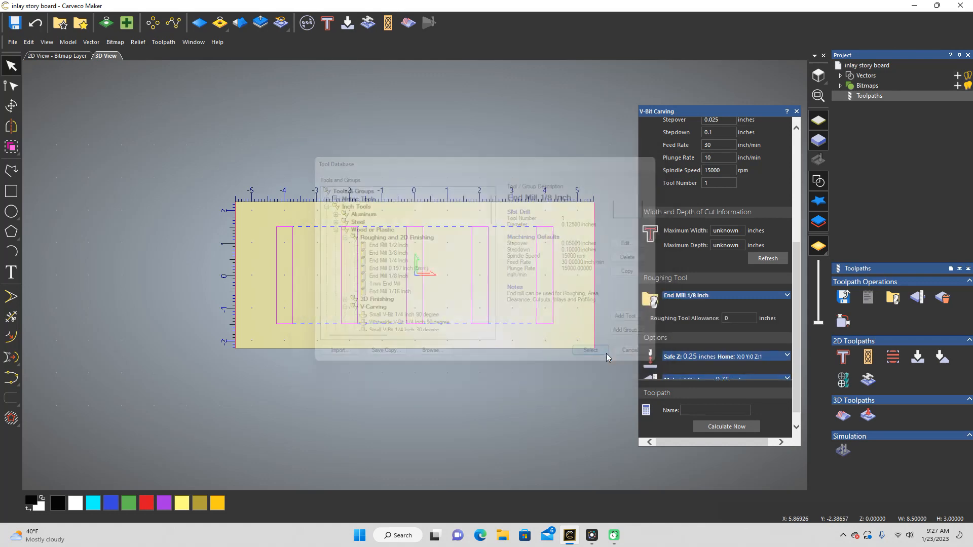
pyautogui.click(785, 298)
pyautogui.scroll(-2, 770, 299)
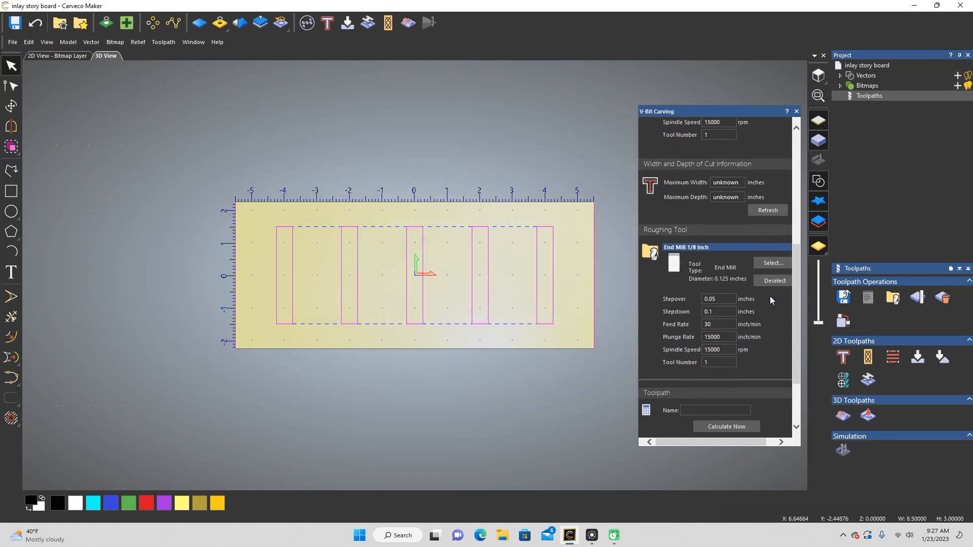
pyautogui.scroll(-1, 771, 295)
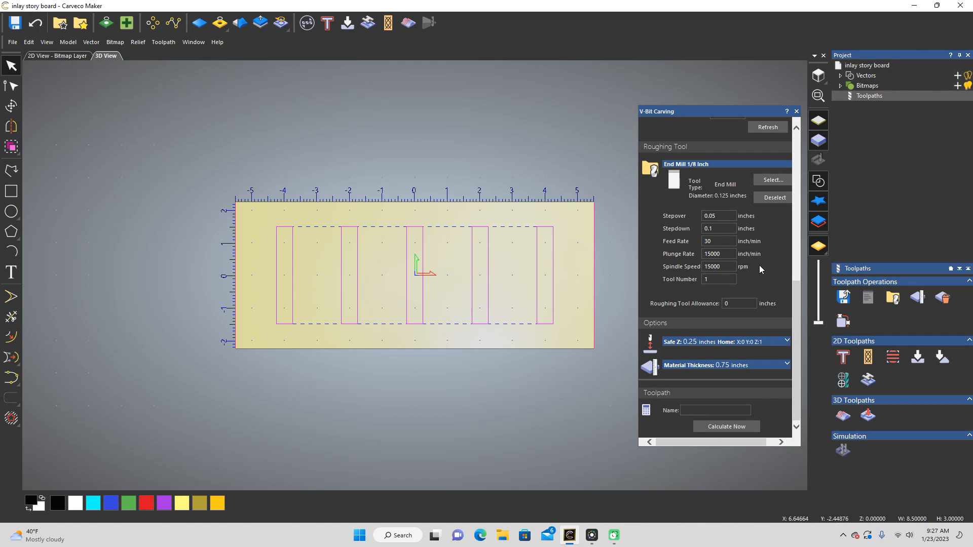
# Step: Show the material thickness settings, name the toolpath "Female Inlay Storyboard" and calculate it
pyautogui.click(785, 365)
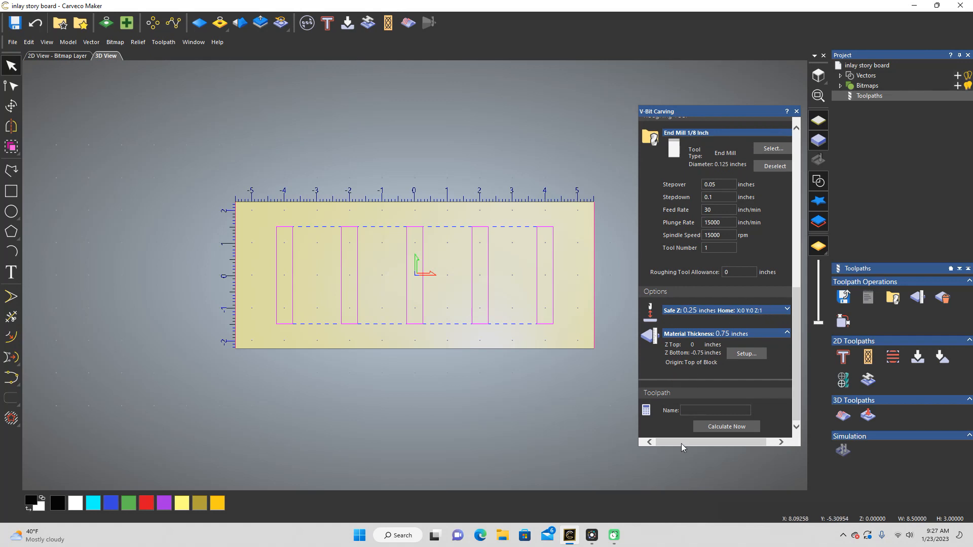
pyautogui.click(709, 410)
pyautogui.write('Female')
pyautogui.write('Inlay Storyboard')
pyautogui.click(742, 427)
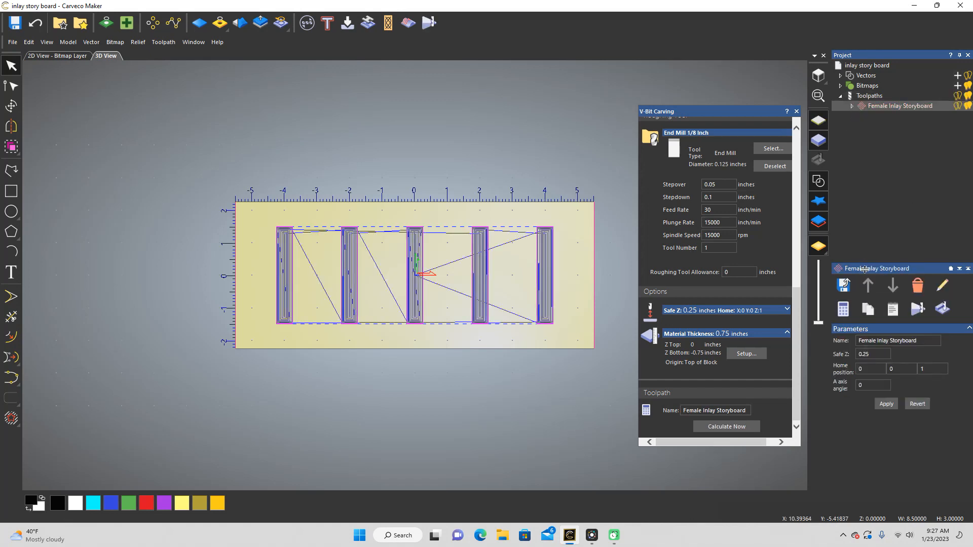
# Step: Set up the toolpath export with file name "Female Inlay SB v-bit", keeping only the Small V-Bit 1/4 Inch 15 degree toolpath to save
pyautogui.click(844, 286)
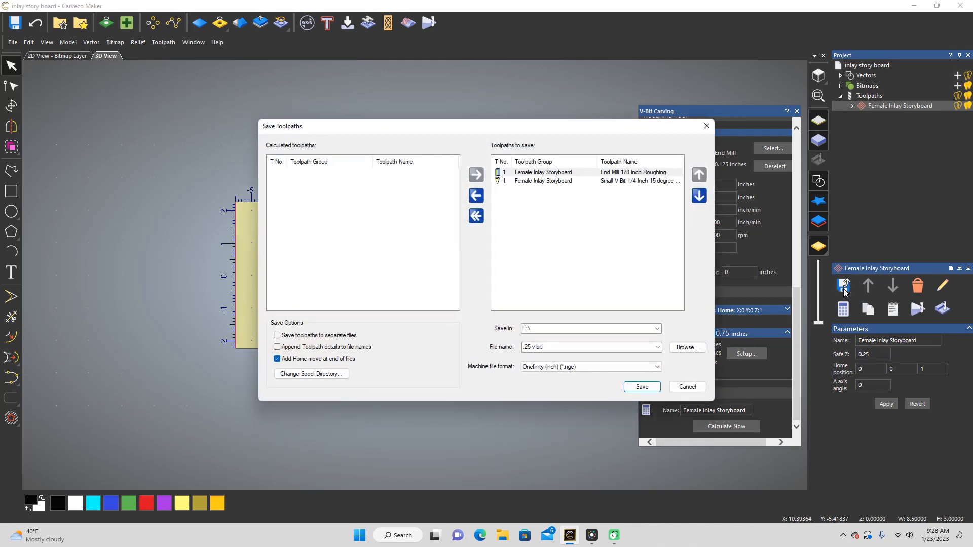
pyautogui.click(657, 348)
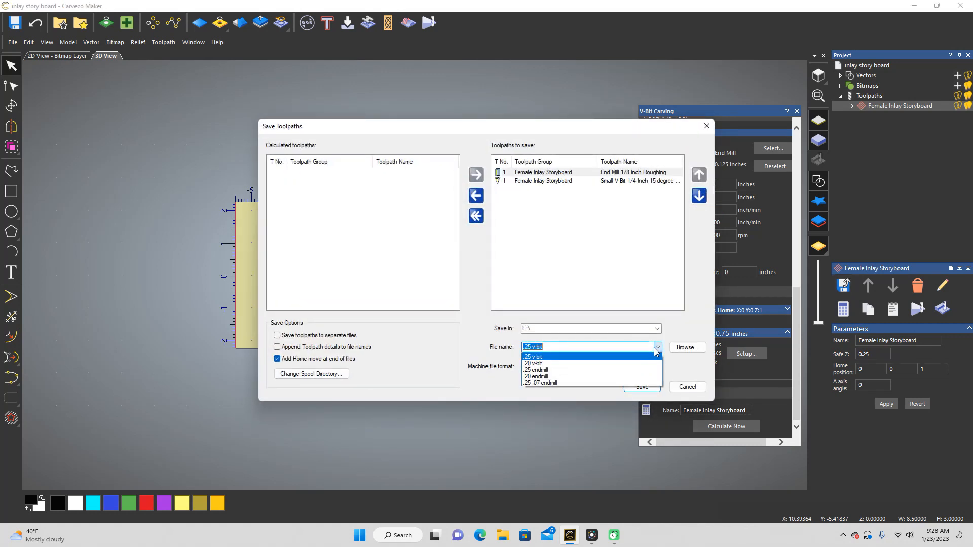
pyautogui.click(568, 344)
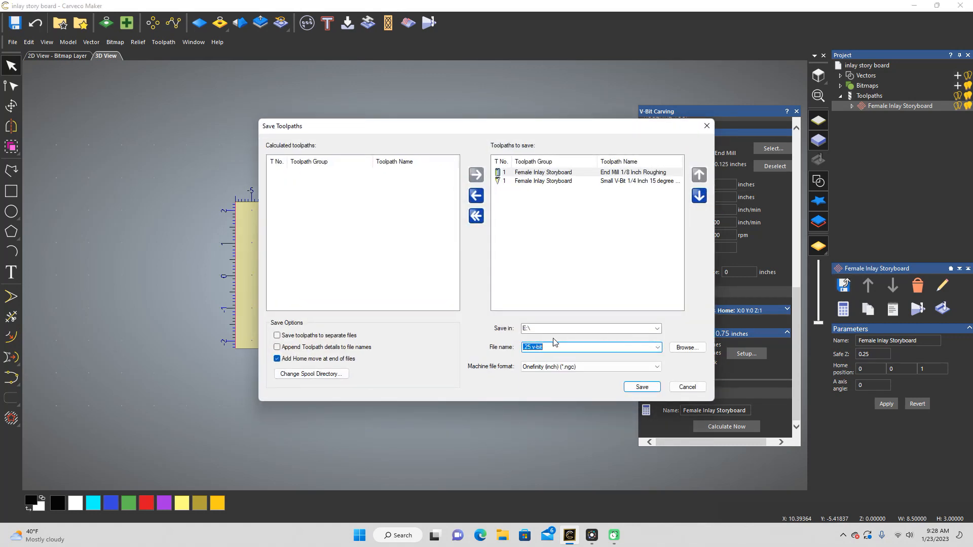
pyautogui.press('BackSpace')
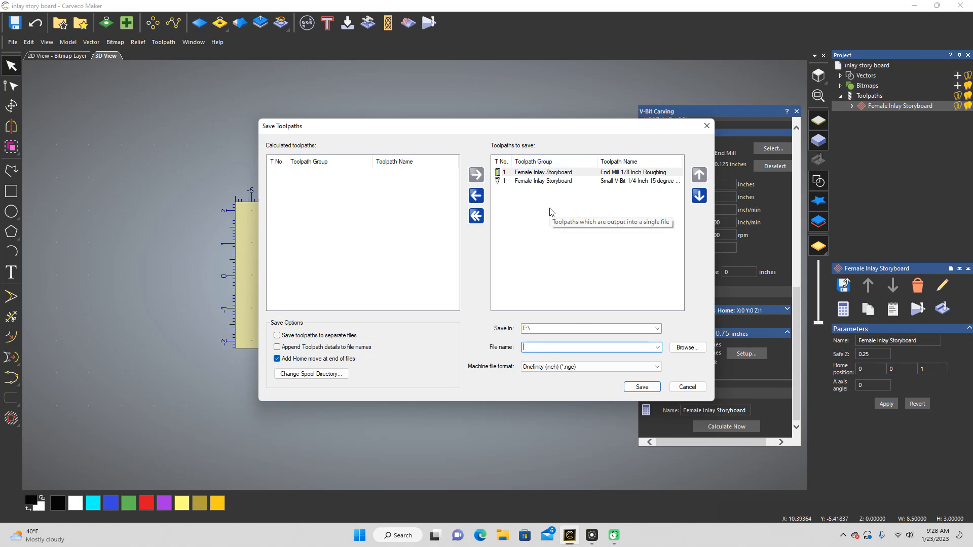
pyautogui.write('Female Inlay SB')
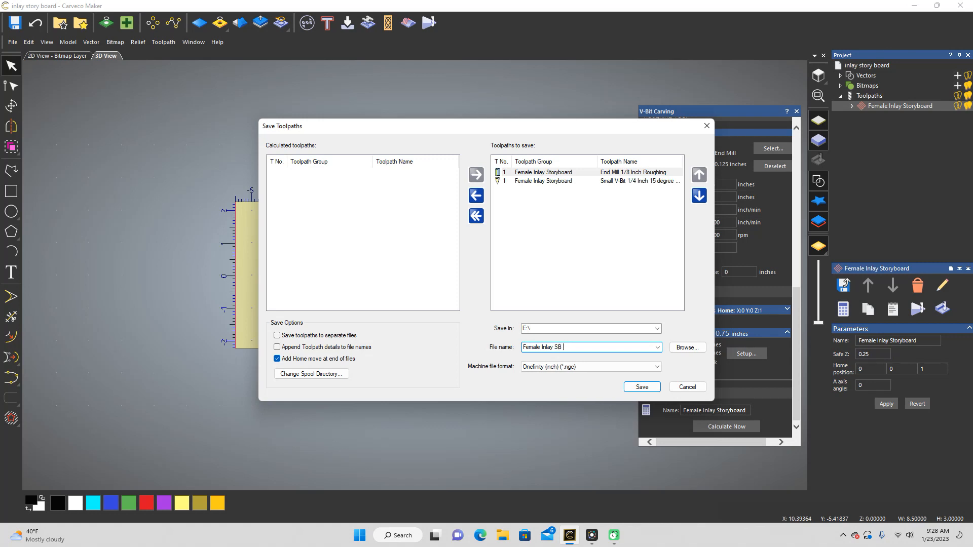
pyautogui.write('v-bit')
pyautogui.click(502, 173)
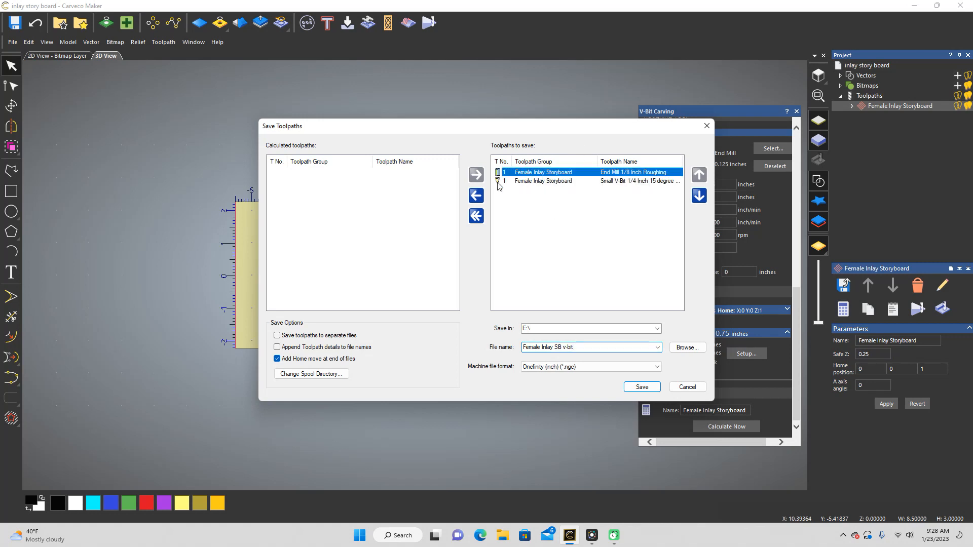
pyautogui.click(475, 196)
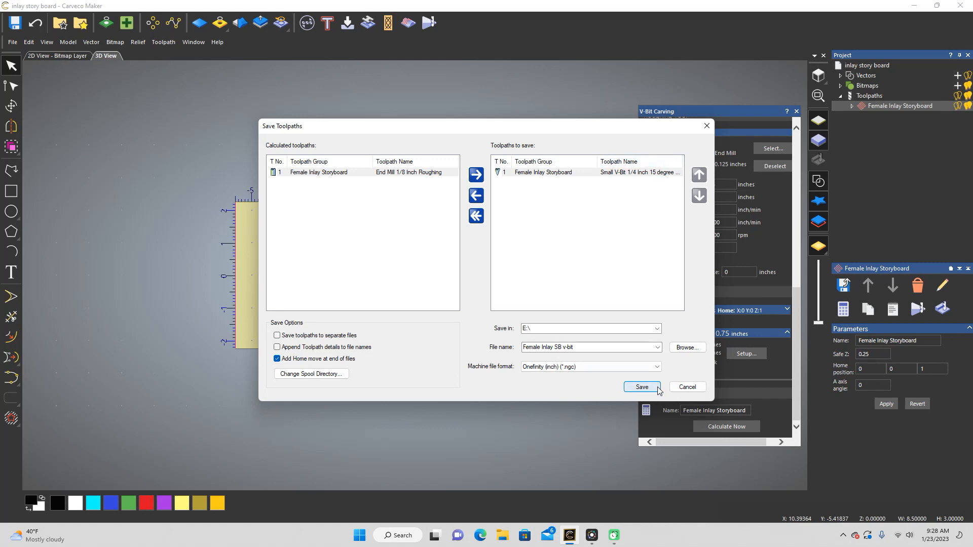
# Step: Replace the V-bit toolpath with End Mill 1/8 Inch Roughing in the export and save it as "Female Inlay SB endmill"
pyautogui.click(475, 197)
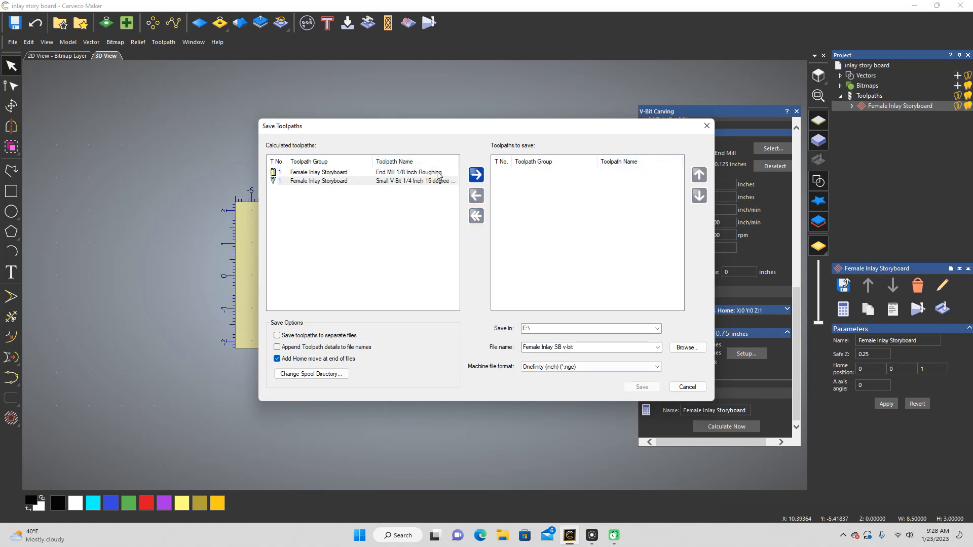
pyautogui.click(438, 173)
pyautogui.click(475, 174)
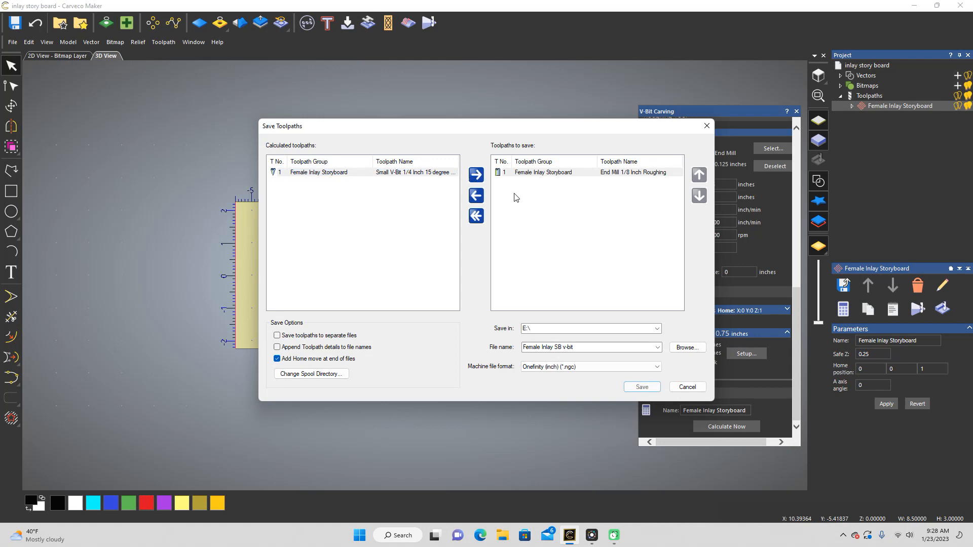
pyautogui.click(597, 346)
pyautogui.doubleClick(597, 346)
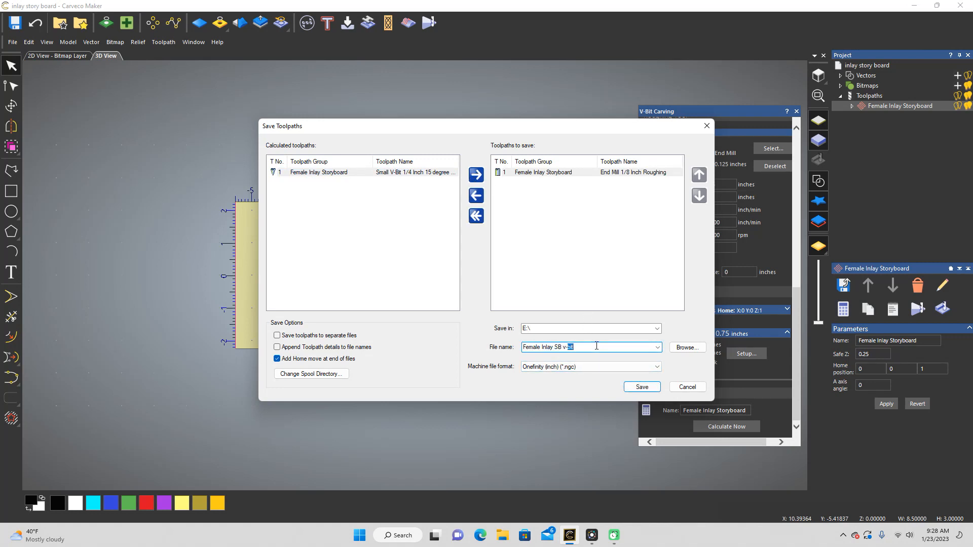
pyautogui.press('BackSpace')
pyautogui.write('endmill')
pyautogui.click(635, 388)
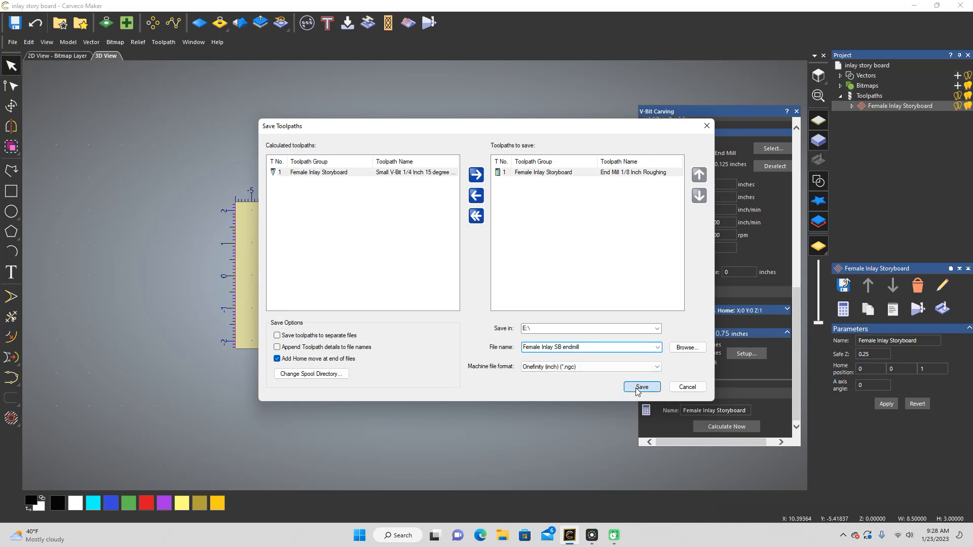
pyautogui.click(706, 126)
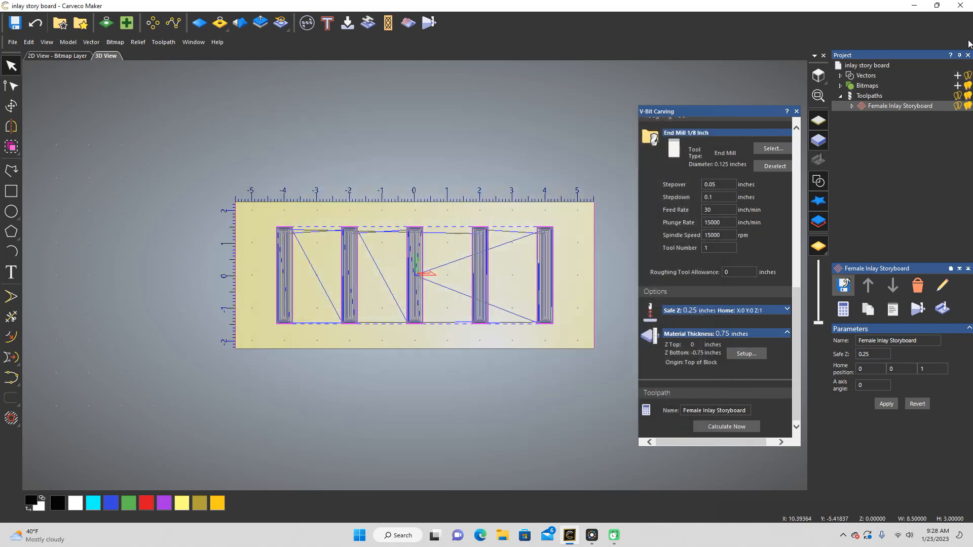
# Step: Minimize the female inlay project and launch a second Carveco Maker session from the desktop
pyautogui.click(914, 6)
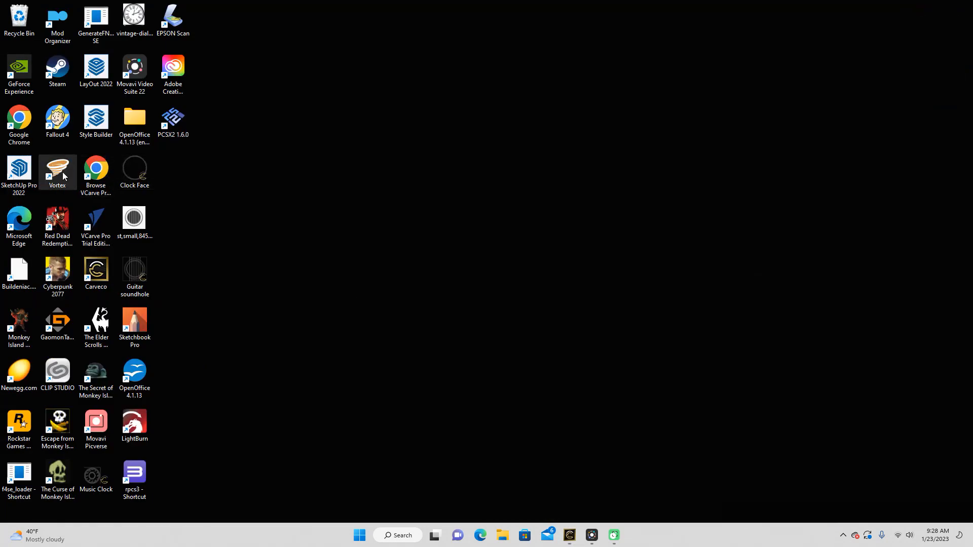
pyautogui.doubleClick(103, 280)
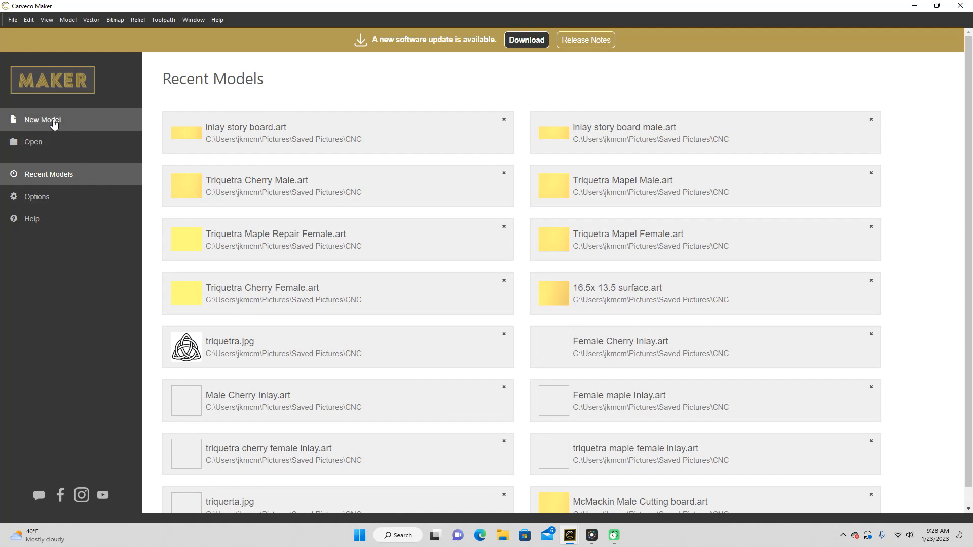
pyautogui.click(38, 129)
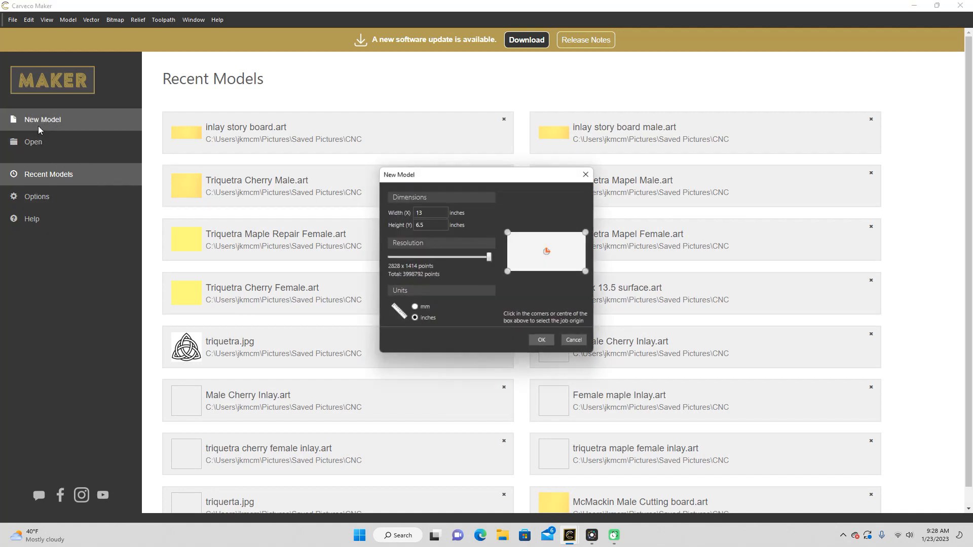
pyautogui.click(446, 210)
pyautogui.press('BackSpace')
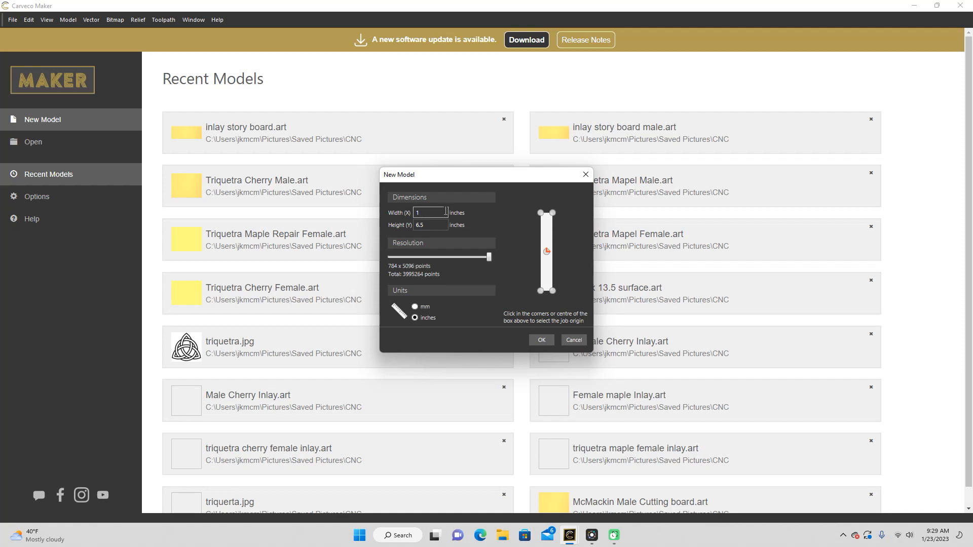
pyautogui.write('1')
pyautogui.click(415, 226)
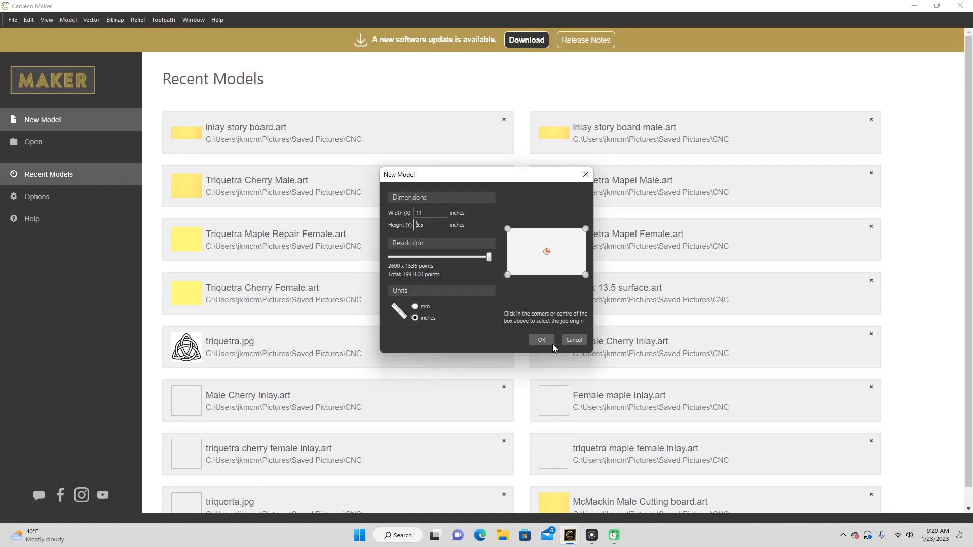
pyautogui.click(573, 340)
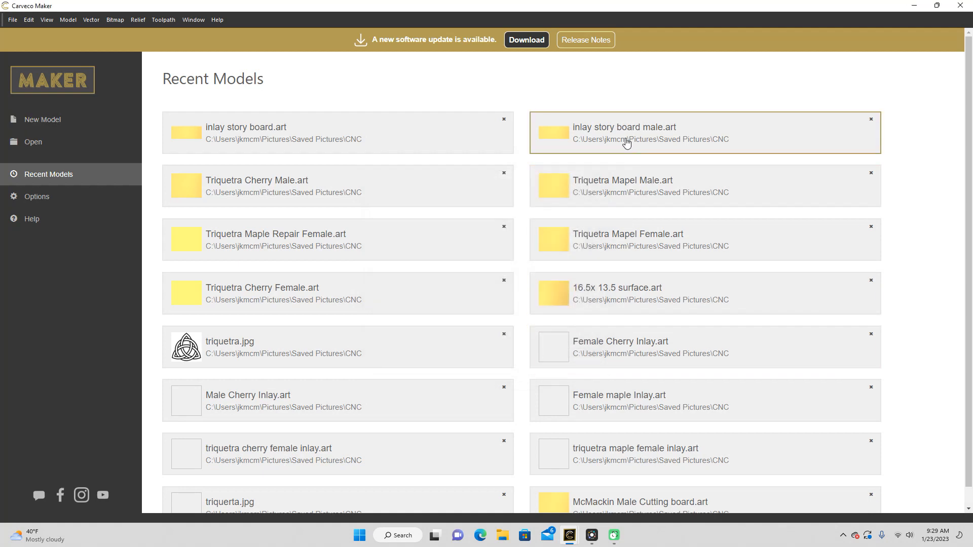
# Step: Open the recent model "inlay story board male.art"
pyautogui.click(629, 130)
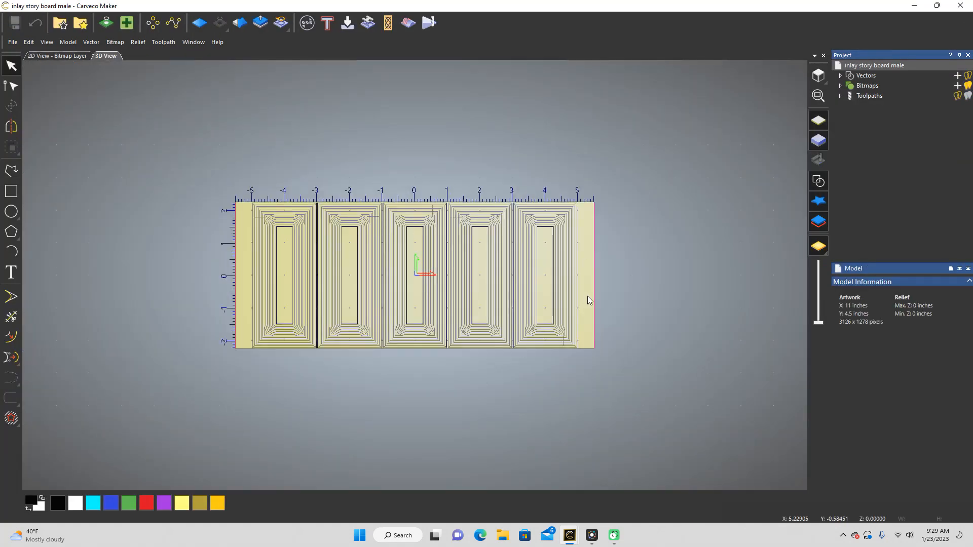
# Step: Turn on the cutting direction display for the male model's toolpaths
pyautogui.click(840, 96)
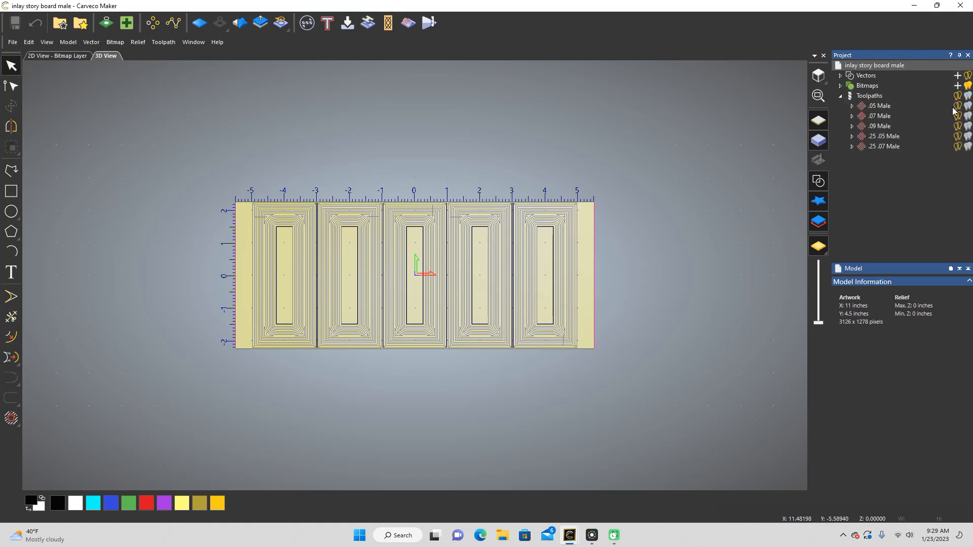
pyautogui.click(873, 97)
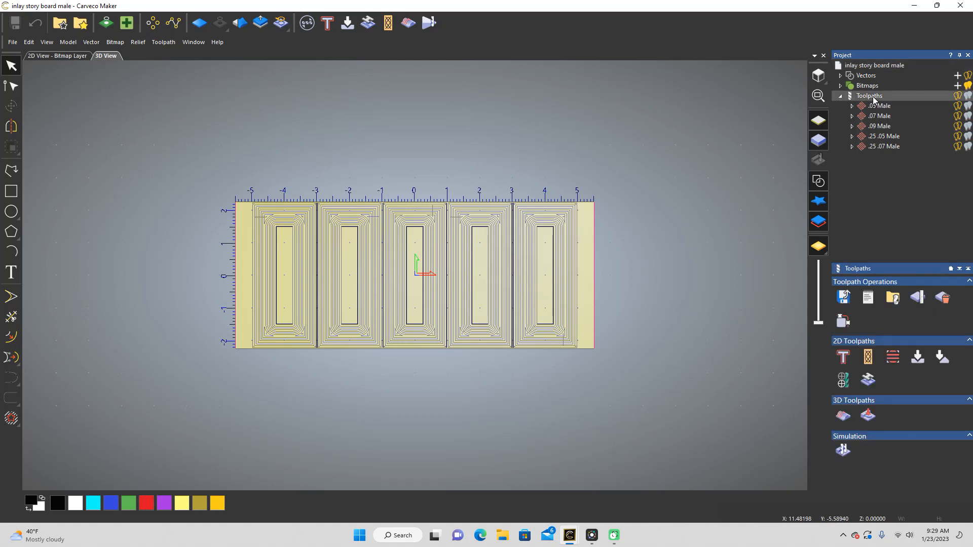
pyautogui.rightClick(909, 96)
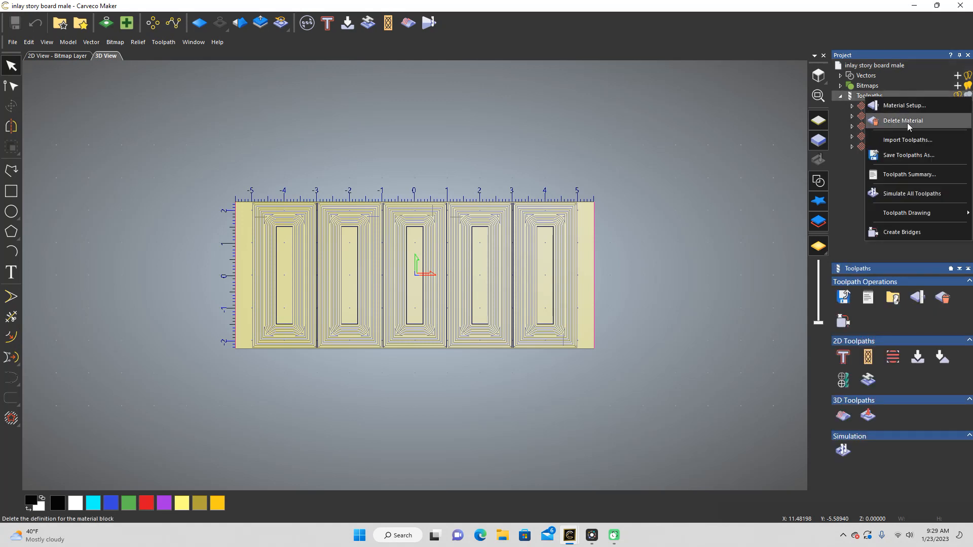
pyautogui.moveTo(930, 215)
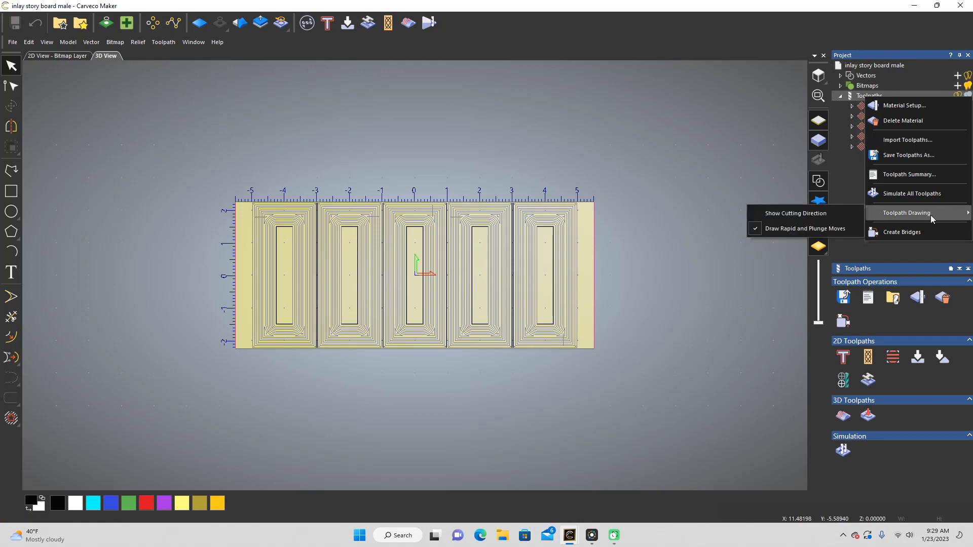
pyautogui.click(840, 220)
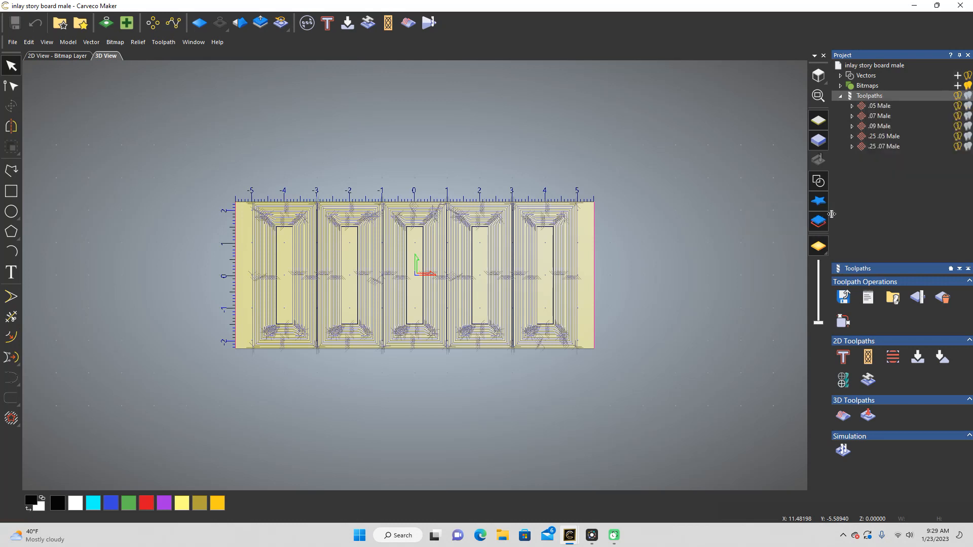
# Step: Delete the five existing toolpaths: .05 Male, .07 Male, .09 Male, .25 .05 Male and .25 .07 Male
pyautogui.click(957, 106)
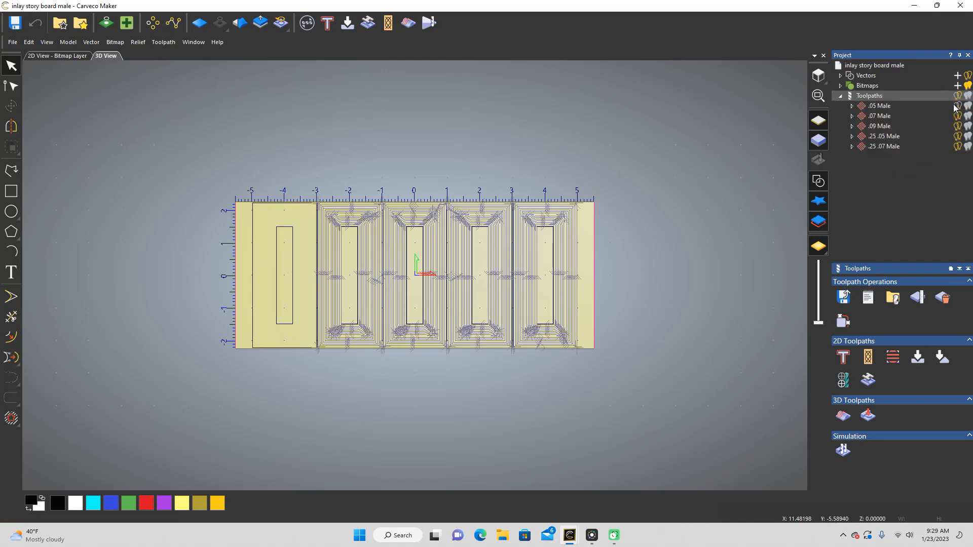
pyautogui.rightClick(892, 109)
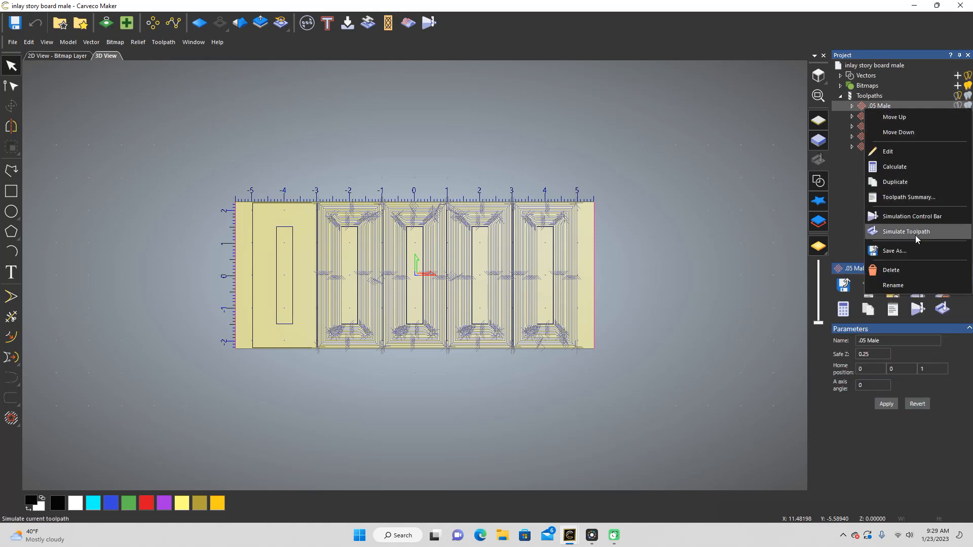
pyautogui.click(916, 249)
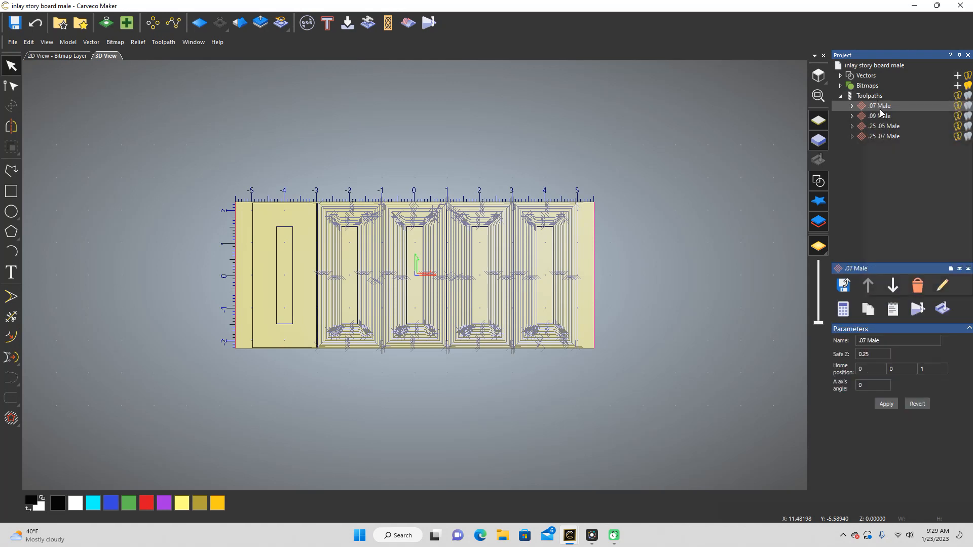
pyautogui.rightClick(880, 107)
pyautogui.click(900, 272)
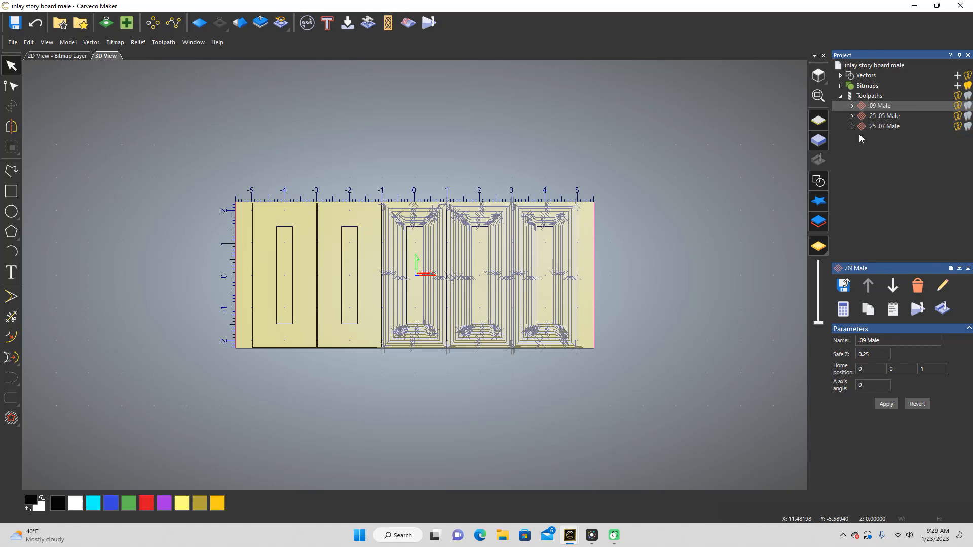
pyautogui.rightClick(879, 106)
pyautogui.click(902, 268)
pyautogui.rightClick(897, 103)
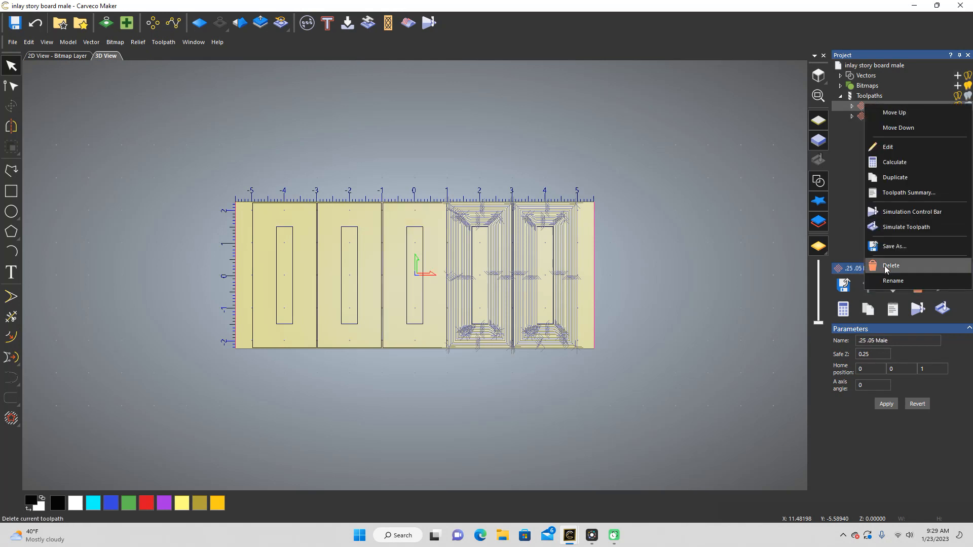
pyautogui.click(887, 268)
pyautogui.rightClick(890, 105)
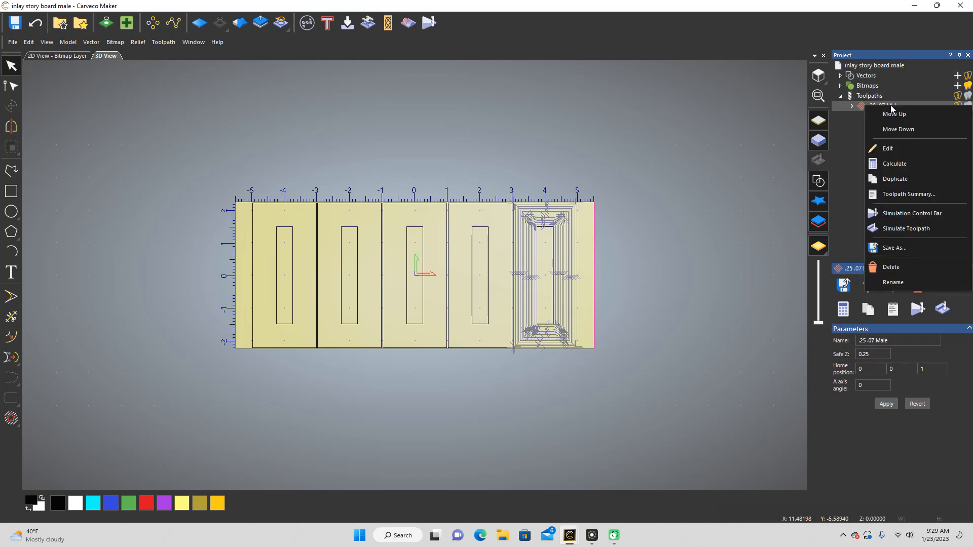
pyautogui.click(887, 267)
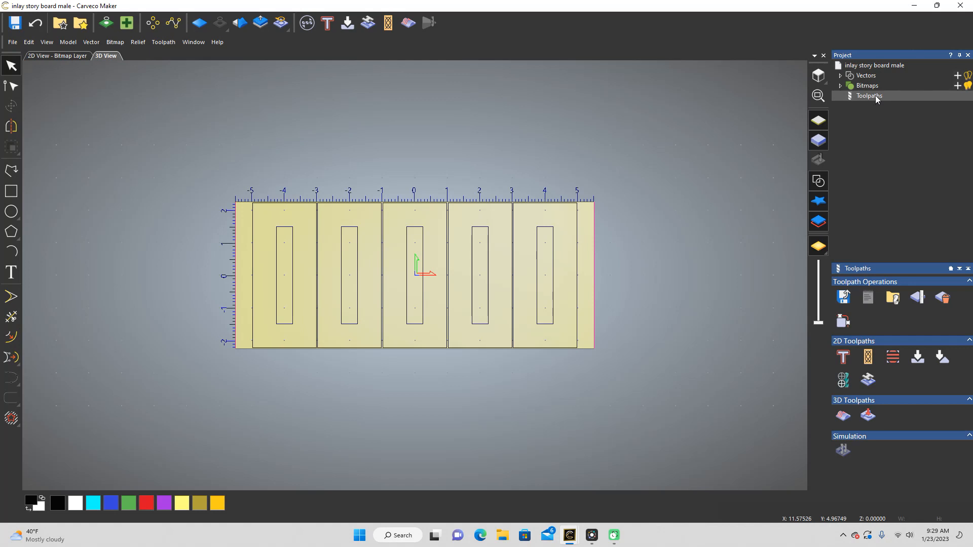
# Step: Start a V-Bit Carving toolpath on the rightmost board's vectors with start depth 0.2 and maximum depth 0.05 inches
pyautogui.moveTo(561, 368); pyautogui.dragTo(533, 171)
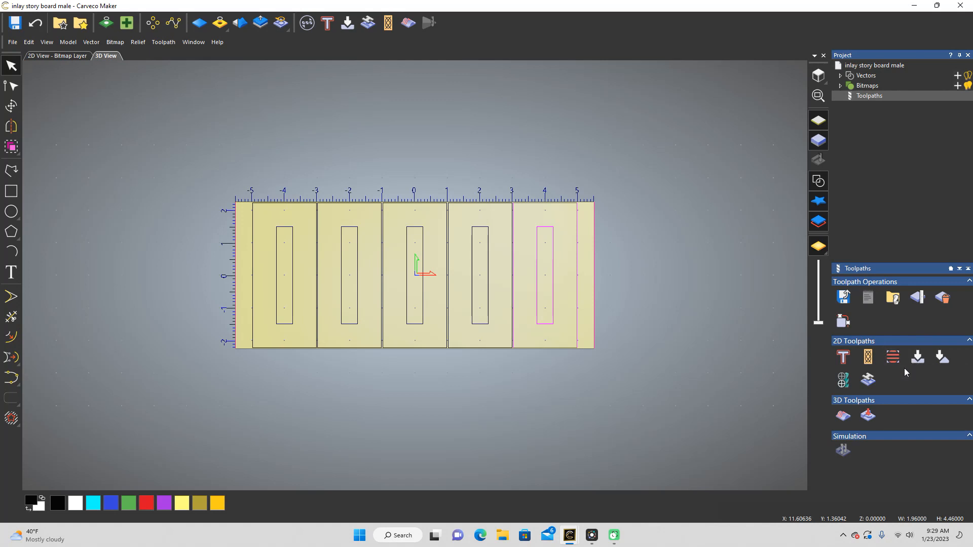
pyautogui.click(917, 357)
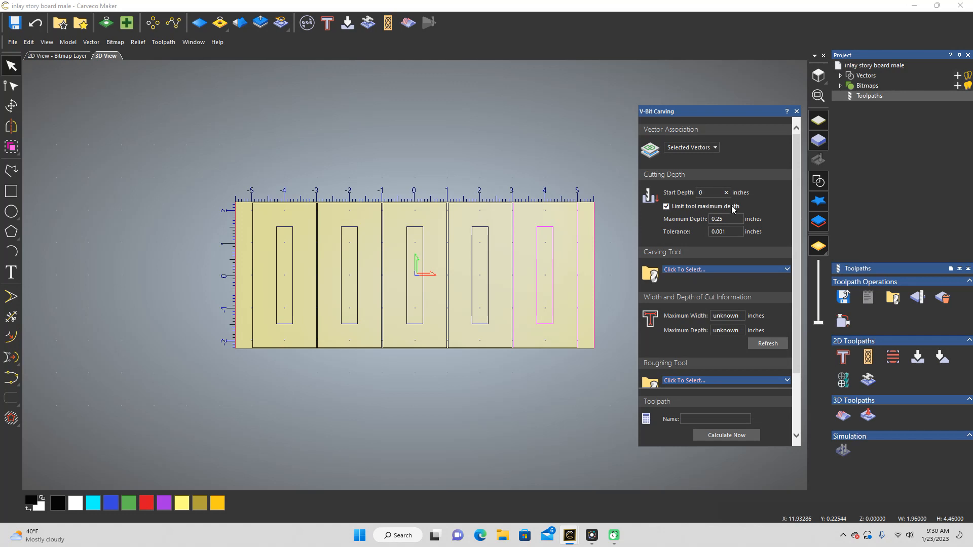
pyautogui.write('2')
pyautogui.click(720, 218)
pyautogui.press('BackSpace')
pyautogui.write('0')
# Step: Choose Small V-Bit 1/4 Inch 15 degree from the wood or plastic tools as the carving tool
pyautogui.click(772, 273)
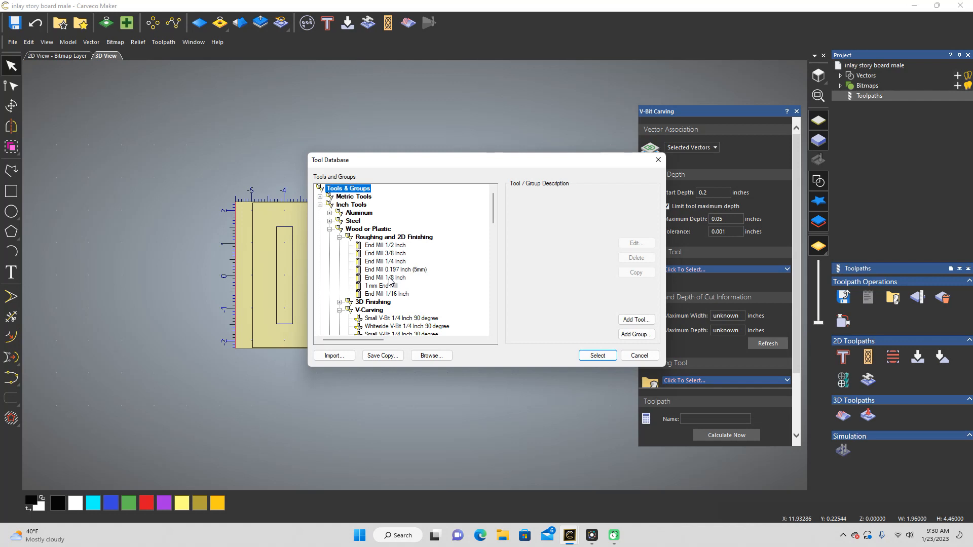
pyautogui.scroll(-1, 401, 307)
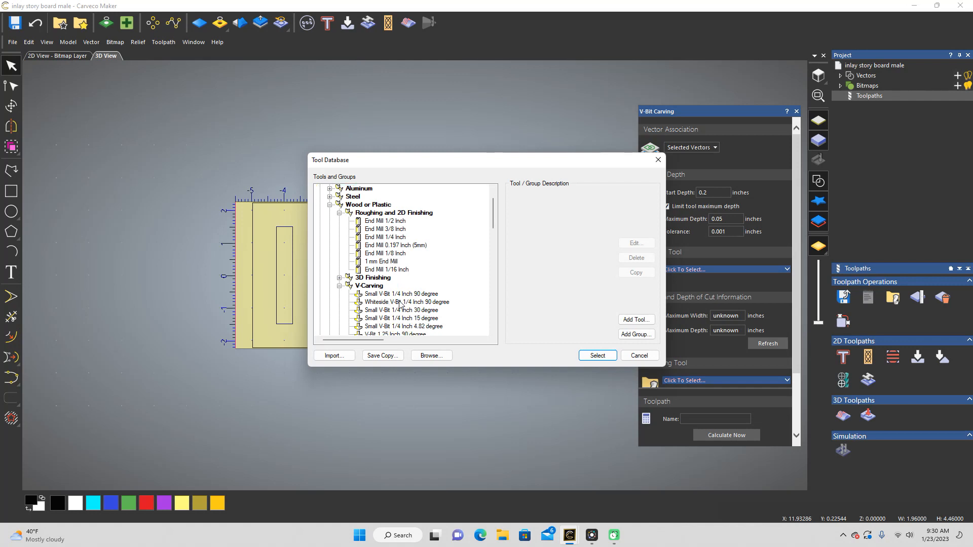
pyautogui.click(430, 319)
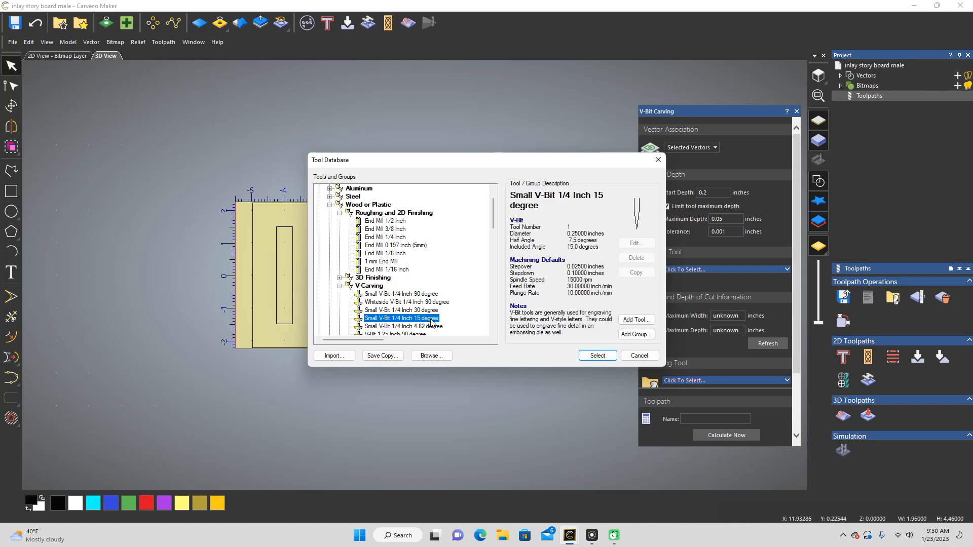
pyautogui.click(598, 356)
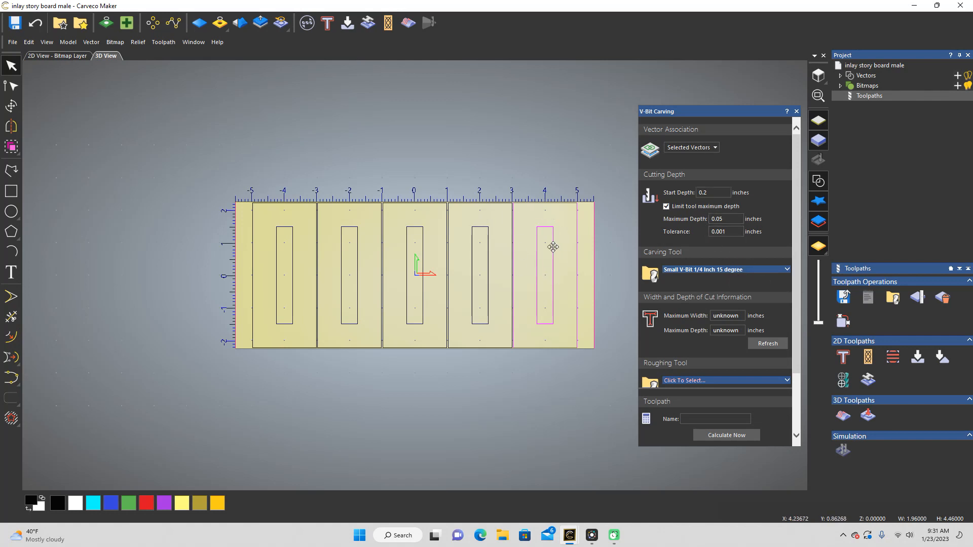
# Step: Choose End Mill 1/8 Inch from the tool database as the roughing tool
pyautogui.click(784, 381)
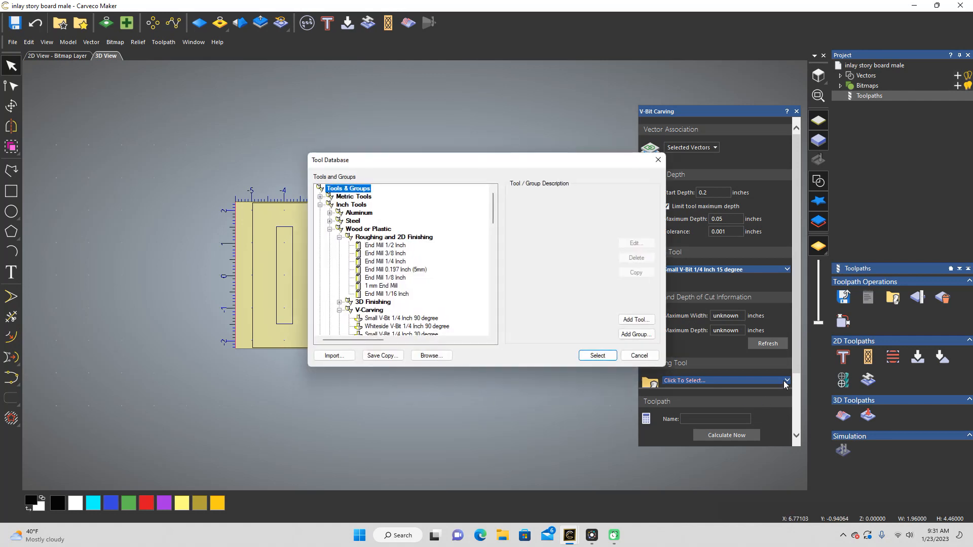
pyautogui.click(389, 279)
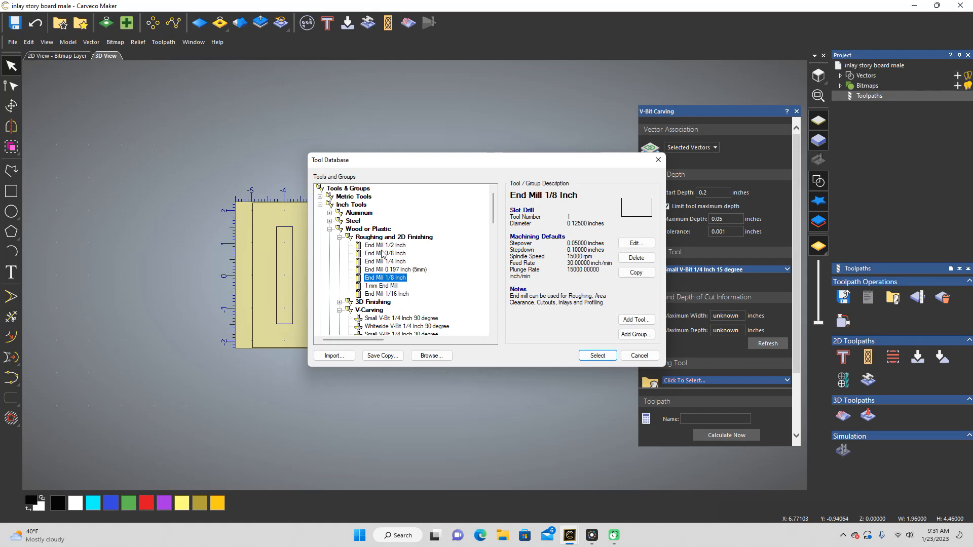
pyautogui.click(597, 356)
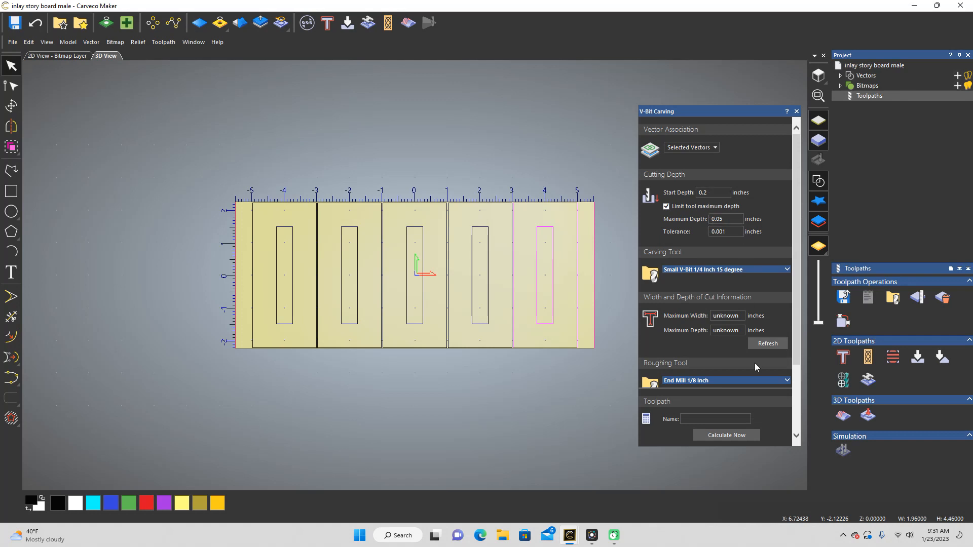
# Step: Set the V-bit carving tool's stepdown to 0.125 inches
pyautogui.scroll(-3, 774, 283)
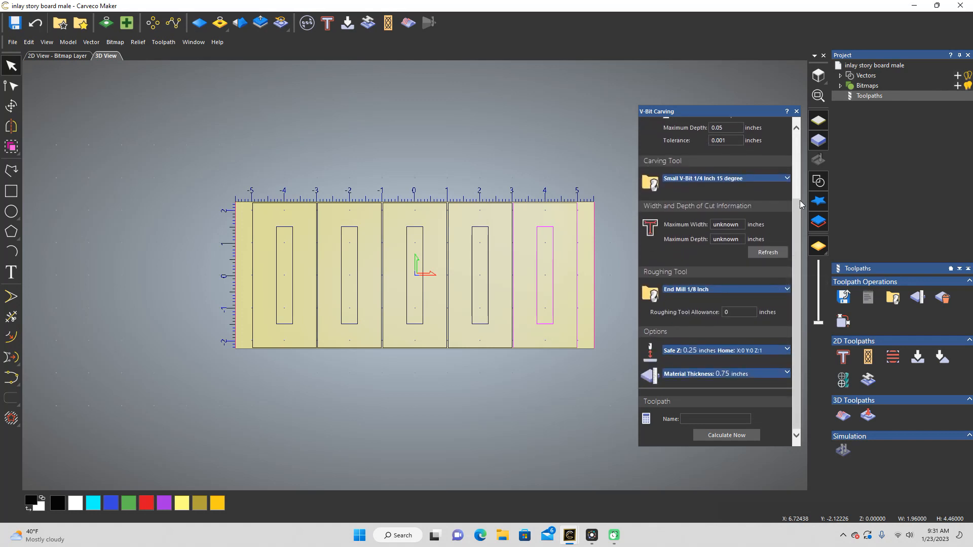
pyautogui.click(787, 180)
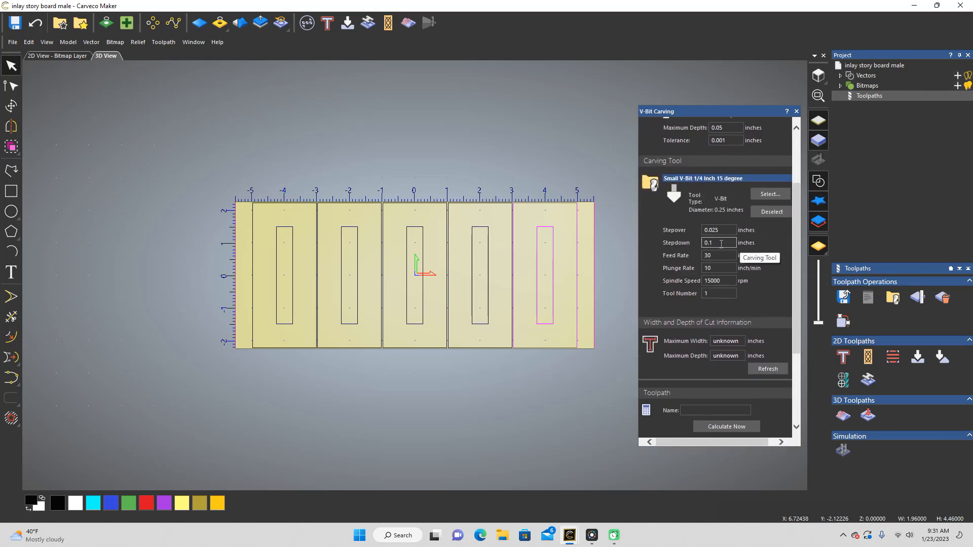
pyautogui.click(721, 244)
pyautogui.write('25')
pyautogui.scroll(-5, 757, 263)
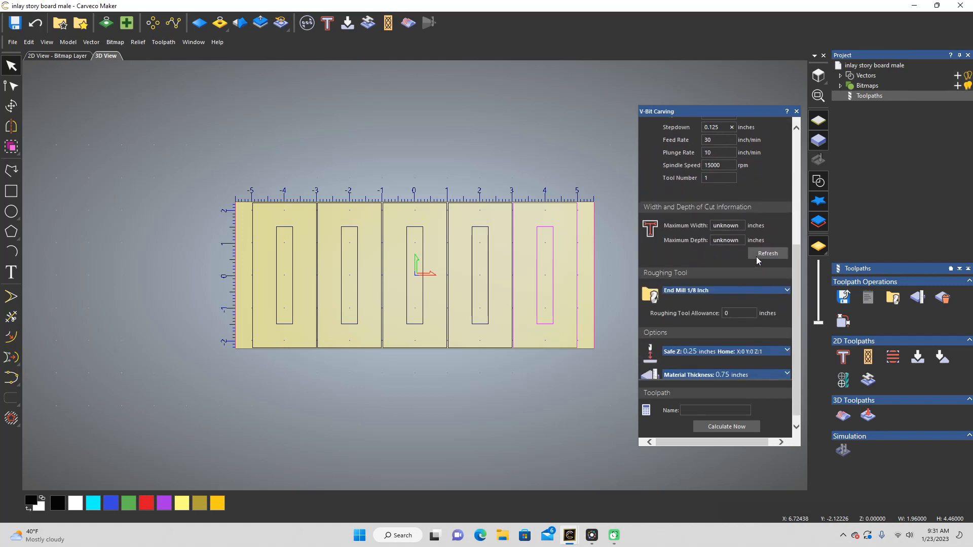
# Step: Expand the safe Z settings and set the 1/8 inch roughing end mill's stepdown to 0.125 inches
pyautogui.click(786, 341)
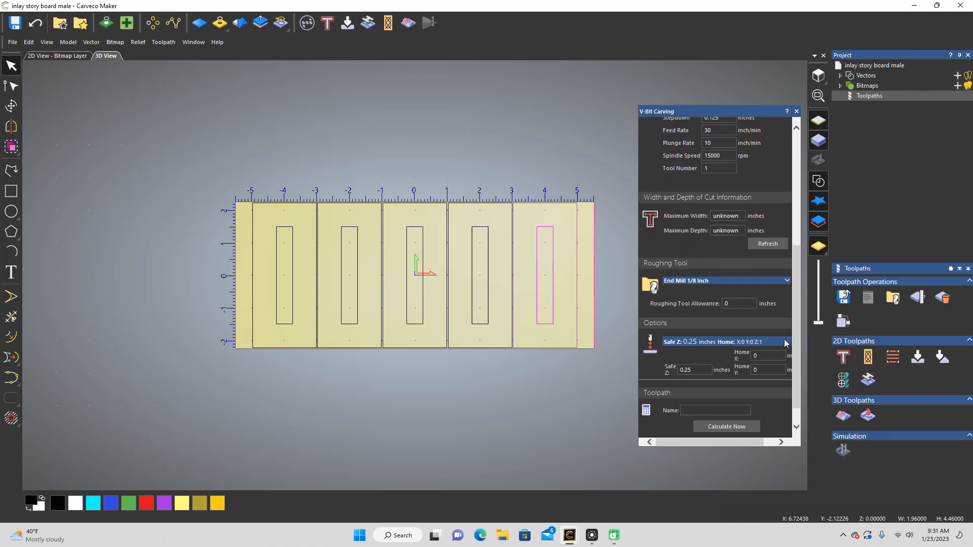
pyautogui.scroll(-2, 768, 327)
pyautogui.scroll(6, 768, 327)
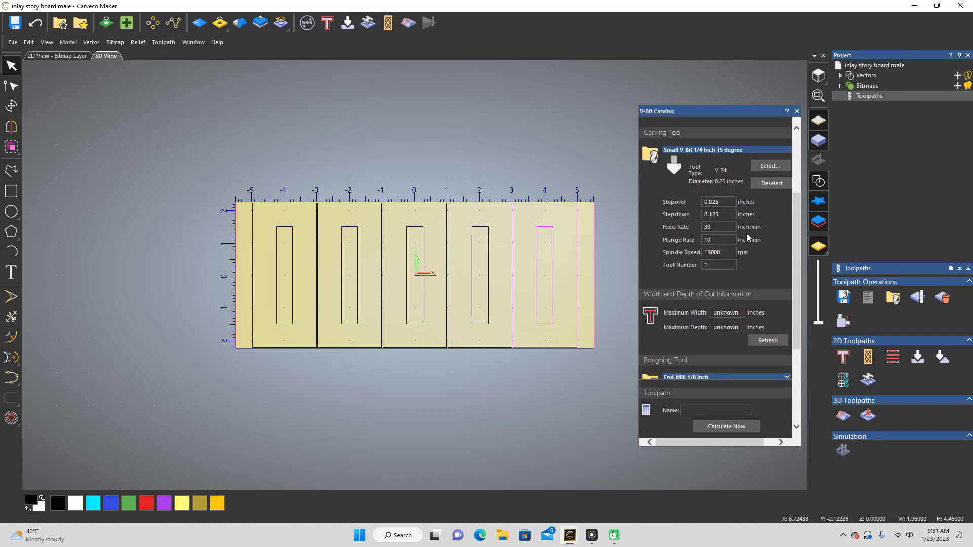
pyautogui.scroll(5, 740, 203)
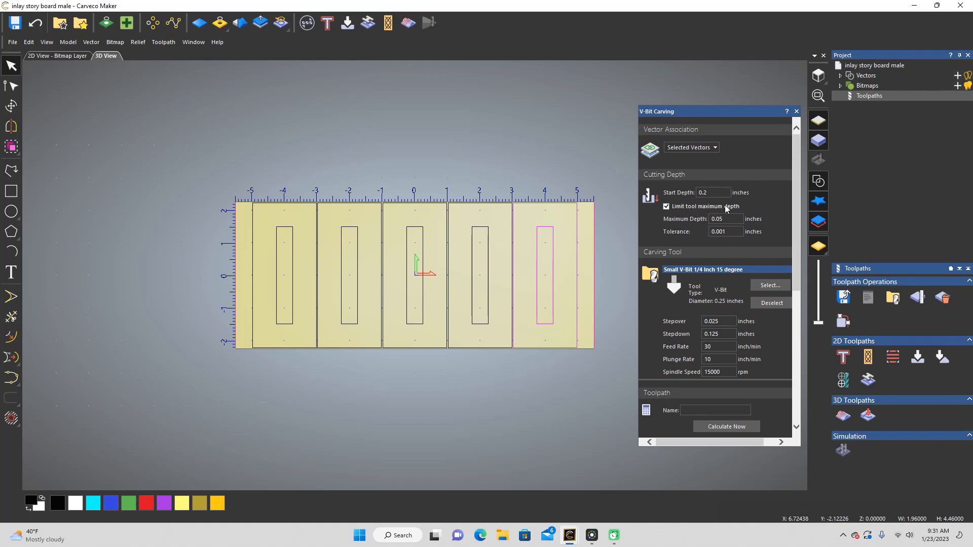
pyautogui.scroll(-4, 746, 305)
pyautogui.scroll(-7, 745, 301)
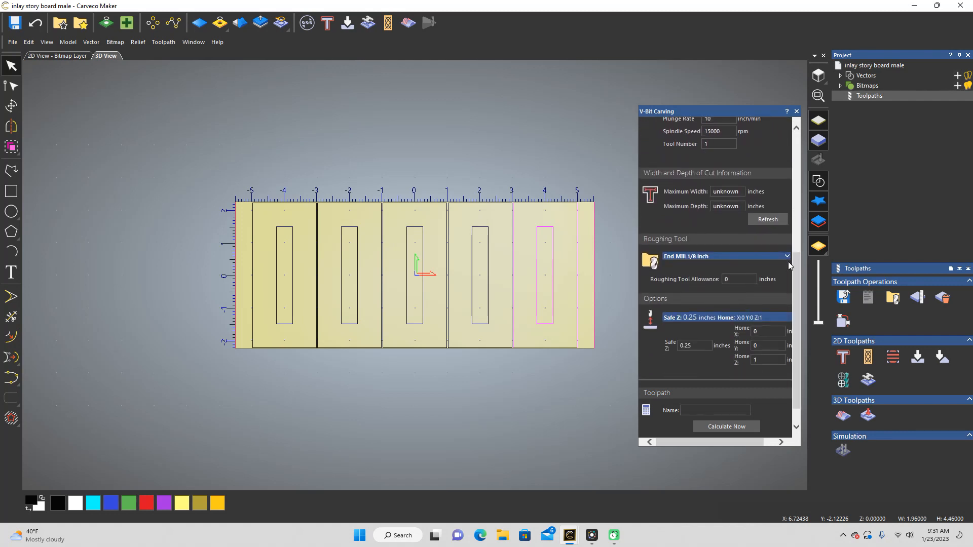
pyautogui.scroll(2, 751, 278)
pyautogui.scroll(-4, 751, 279)
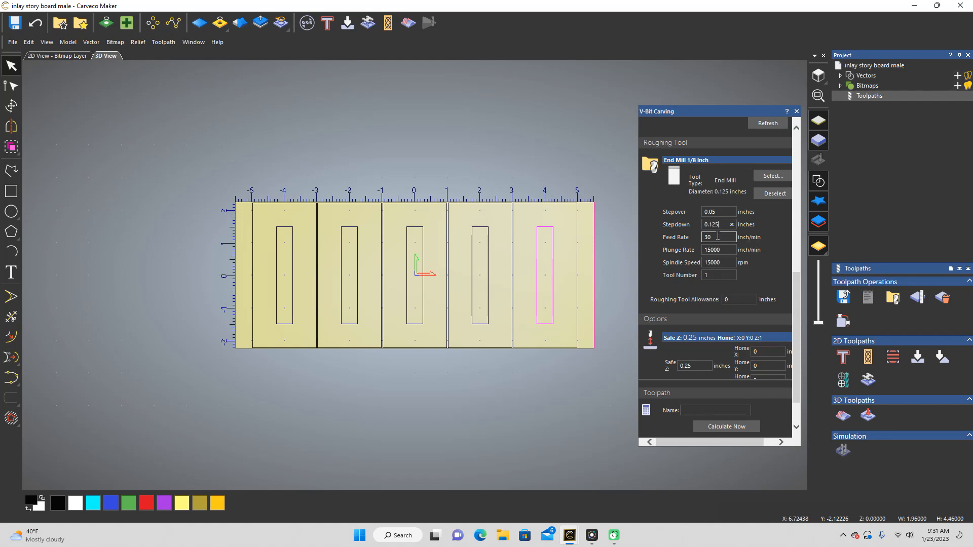
# Step: Review the cutting depths and the carving and roughing tool parameters of the V-Bit Carving toolpath
pyautogui.scroll(7, 770, 272)
pyautogui.scroll(7, 767, 269)
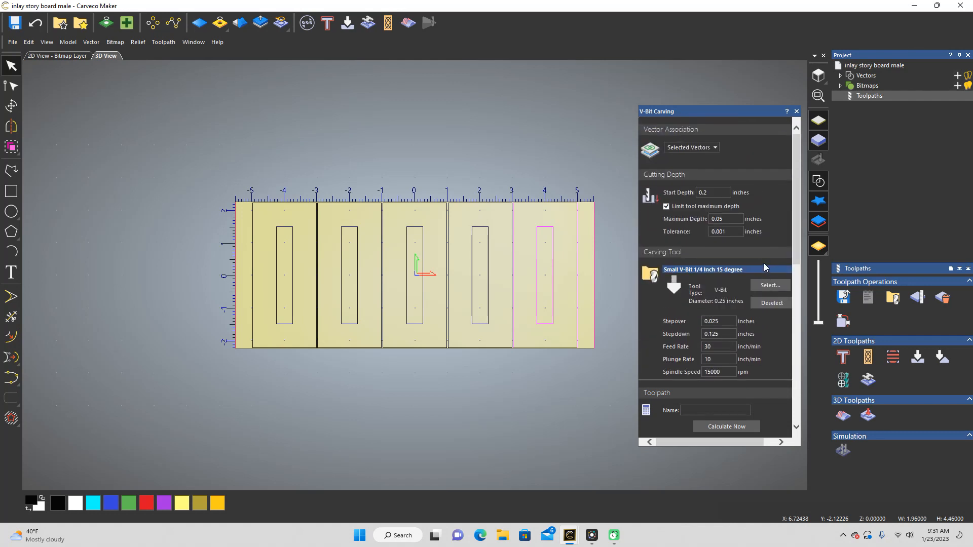
pyautogui.scroll(-8, 731, 250)
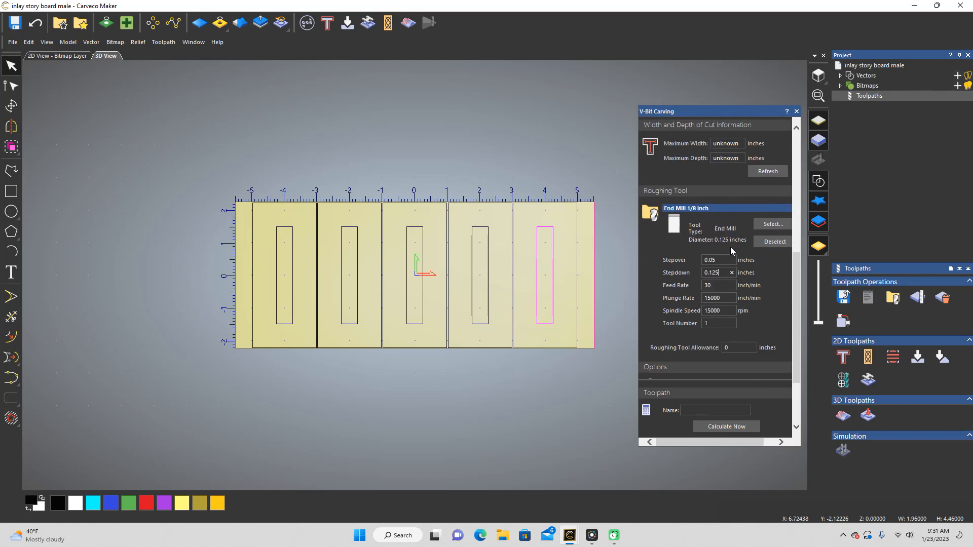
pyautogui.scroll(2, 730, 250)
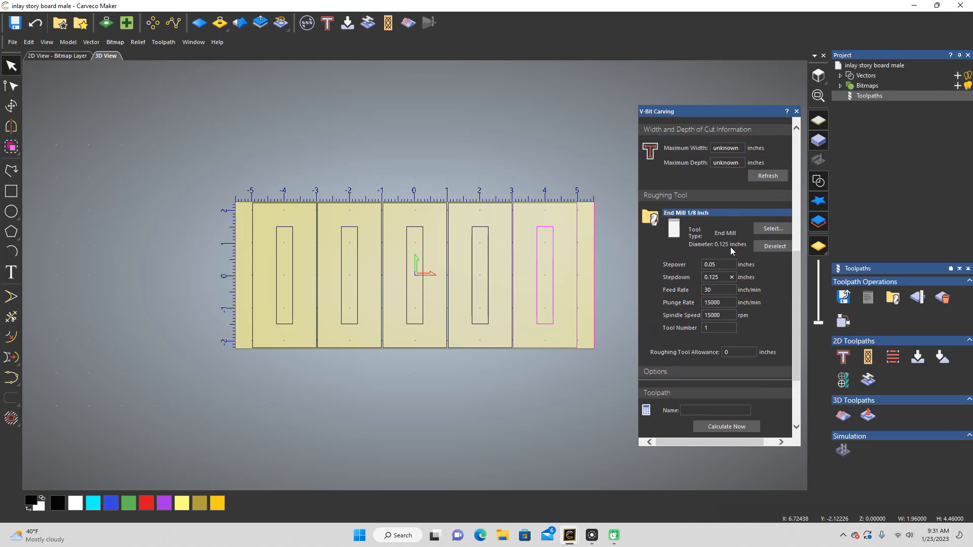
pyautogui.scroll(-1, 731, 247)
pyautogui.scroll(2, 731, 247)
pyautogui.scroll(3, 731, 247)
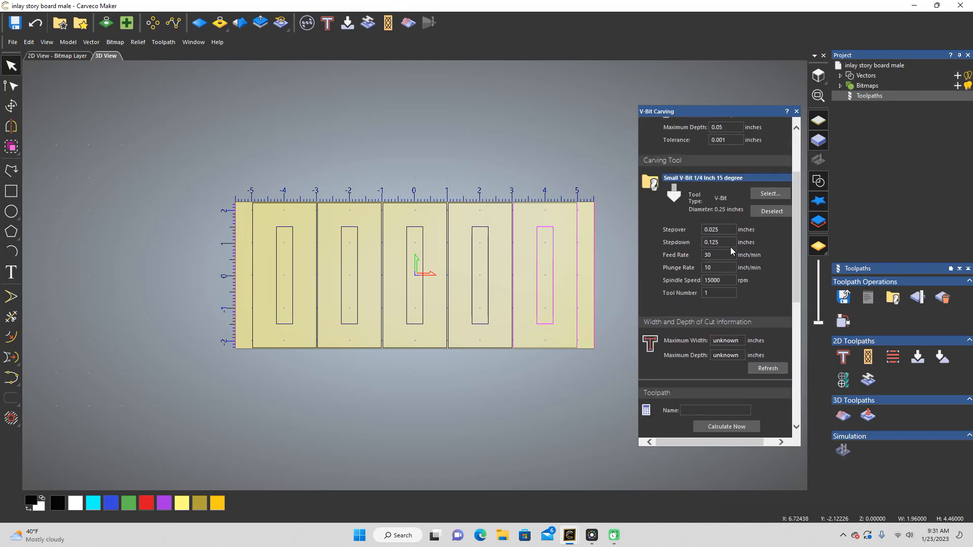
pyautogui.scroll(2, 729, 202)
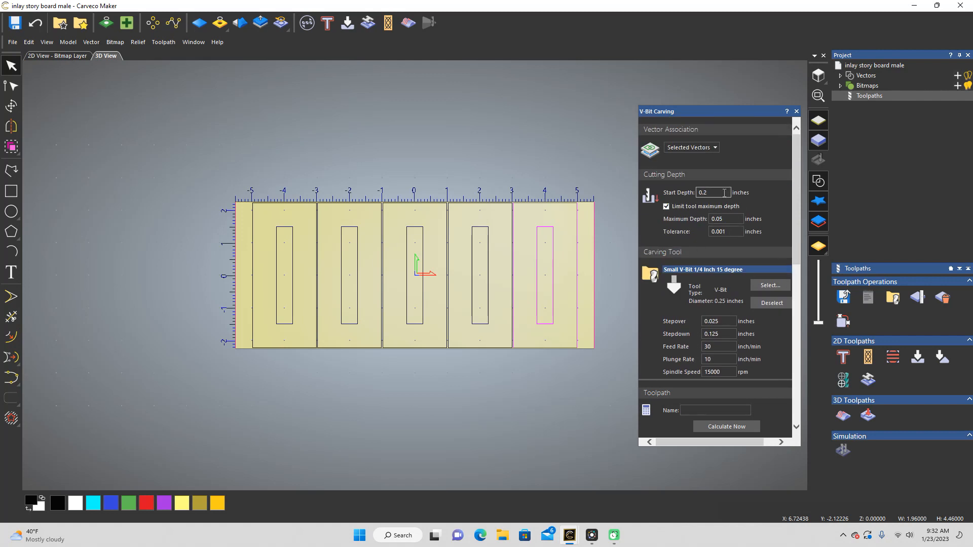
pyautogui.scroll(-2, 724, 192)
pyautogui.scroll(2, 722, 192)
# Step: Edit the start depth of the V-Bit Carving toolpath and go through the remaining settings down to its calculation
pyautogui.click(720, 193)
pyautogui.press('BackSpace')
pyautogui.scroll(-3, 709, 197)
pyautogui.scroll(-8, 712, 208)
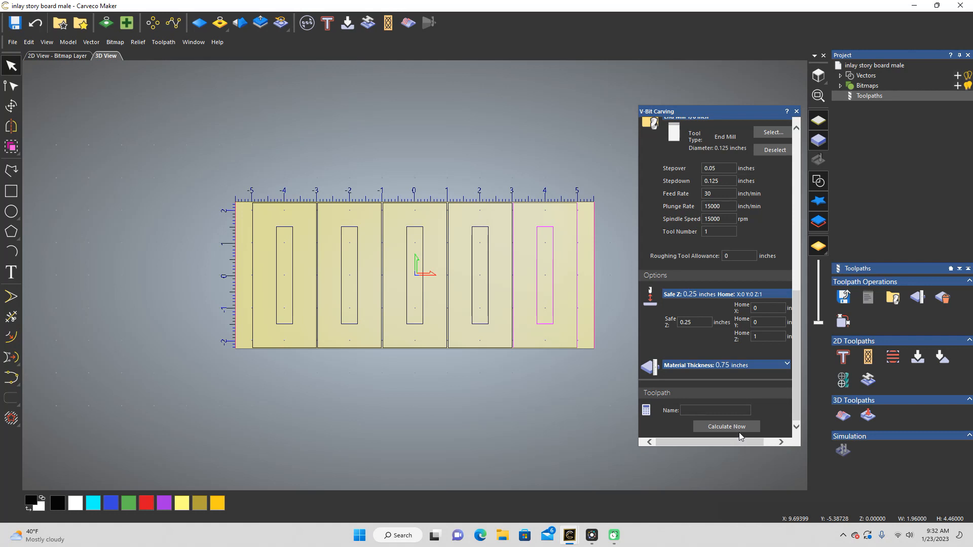
# Step: Name the V-Bit Carving toolpath Original Method and calculate it
pyautogui.click(703, 411)
pyautogui.write('Original Method')
pyautogui.click(743, 427)
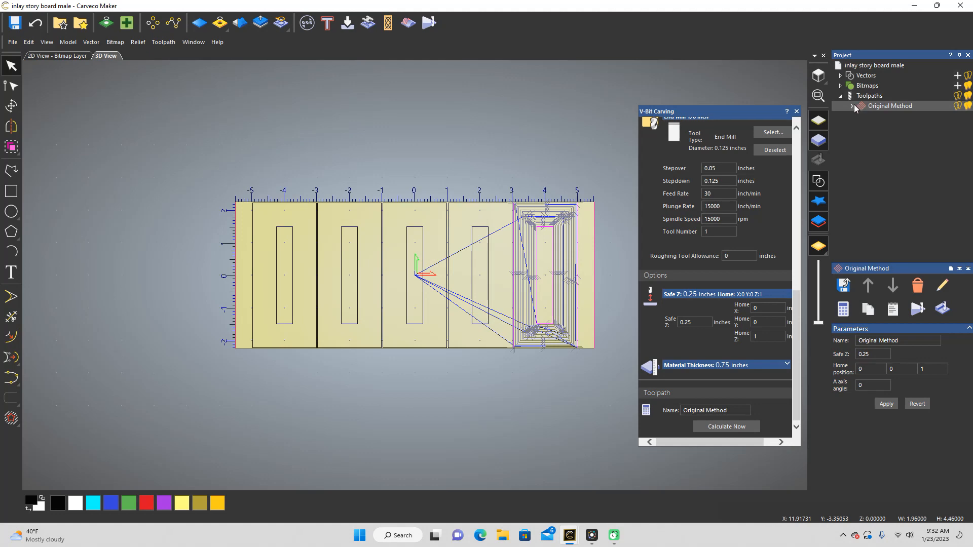
# Step: Start saving the Original Method toolpaths and remove the Small V-Bit toolpath from those to save, leaving only End Mill 1/8 Inch Roughing
pyautogui.click(844, 287)
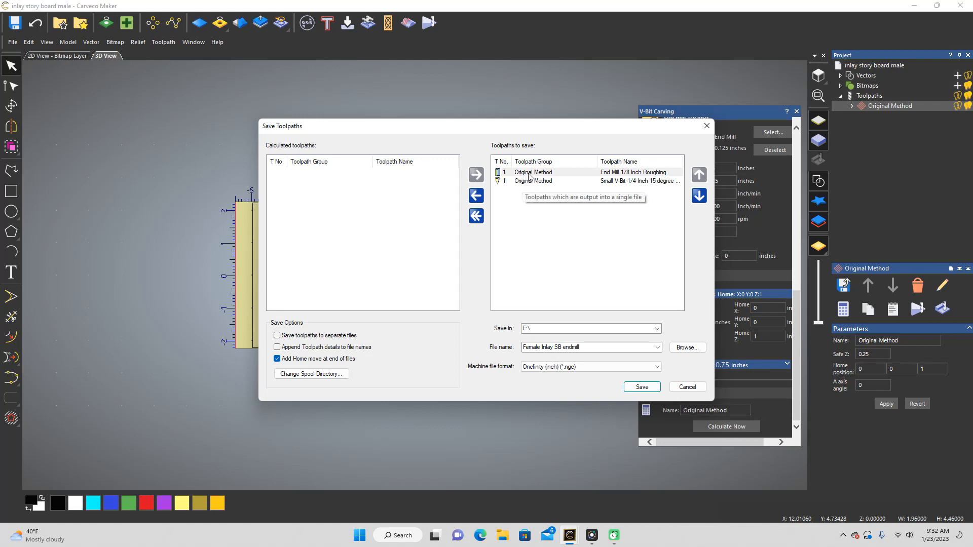
pyautogui.click(518, 183)
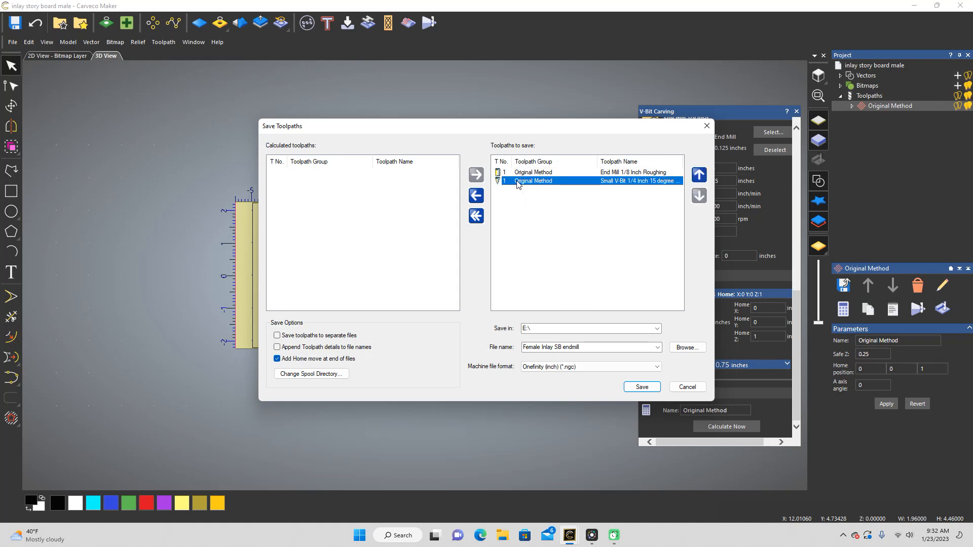
pyautogui.click(477, 196)
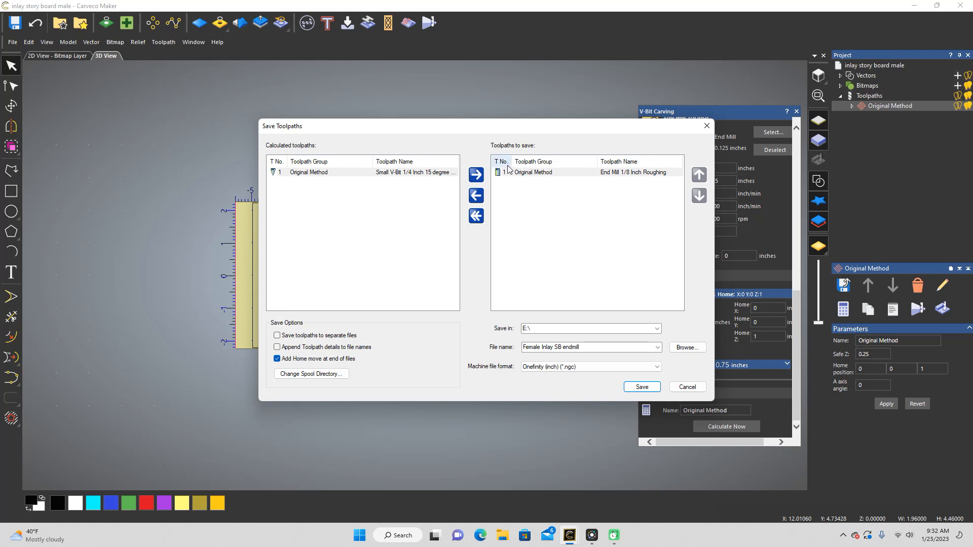
pyautogui.click(522, 175)
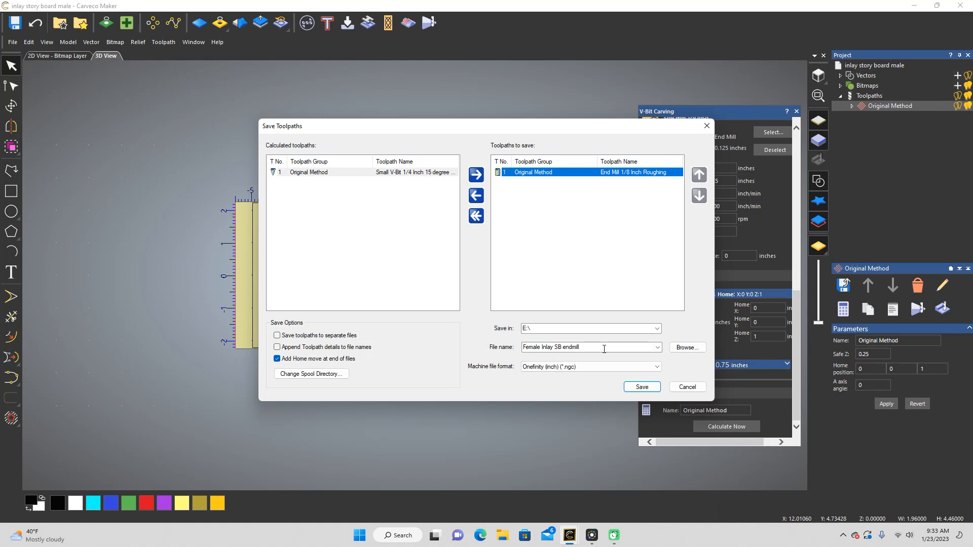
# Step: Save the end mill roughing toolpath under the file name "Male Inlay endmill .05 1" and leave the saving dialog
pyautogui.click(603, 348)
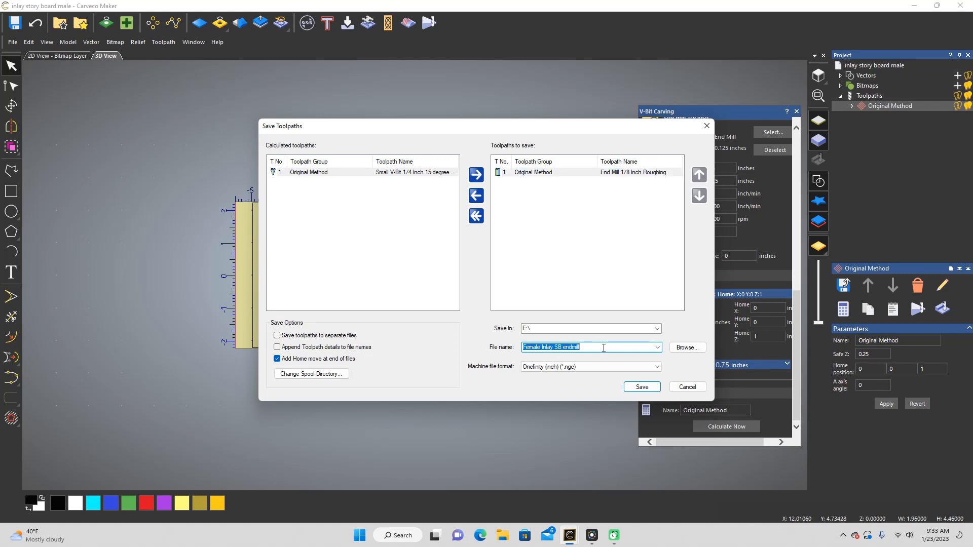
pyautogui.click(603, 348)
pyautogui.click(530, 346)
pyautogui.press('Down')
pyautogui.press('Left')
pyautogui.press('Delete')
pyautogui.write('M')
pyautogui.press('BackSpace')
pyautogui.press('BackSpace')
pyautogui.write('endmil')
pyautogui.click(556, 347)
pyautogui.press('BackSpace')
pyautogui.press('BackSpace')
pyautogui.press('BackSpace')
pyautogui.press('BackSpace')
pyautogui.write('SB')
pyautogui.press('Left')
pyautogui.press('Left')
pyautogui.press('Delete')
pyautogui.press('Delete')
pyautogui.press('Delete')
pyautogui.press('BackSpace')
pyautogui.write('.0')
pyautogui.click(635, 388)
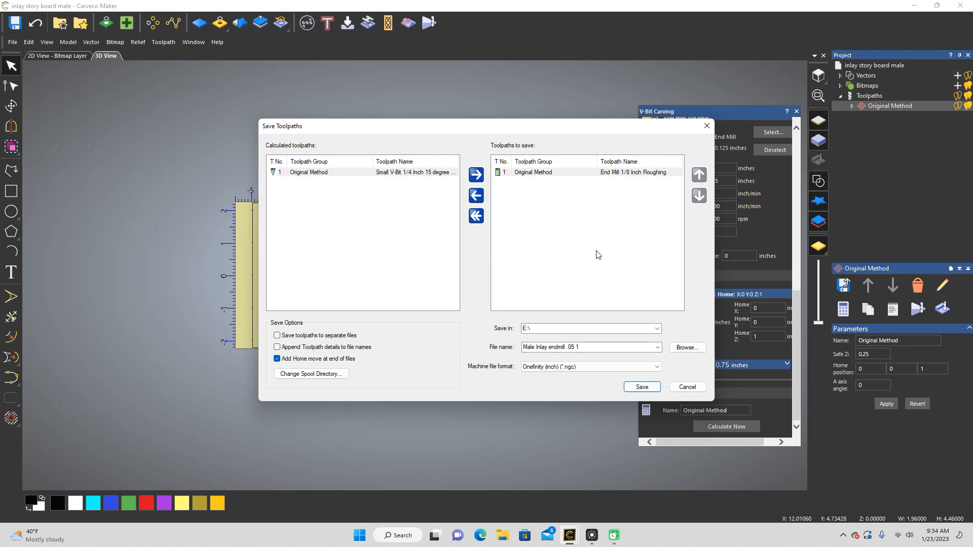
pyautogui.click(707, 127)
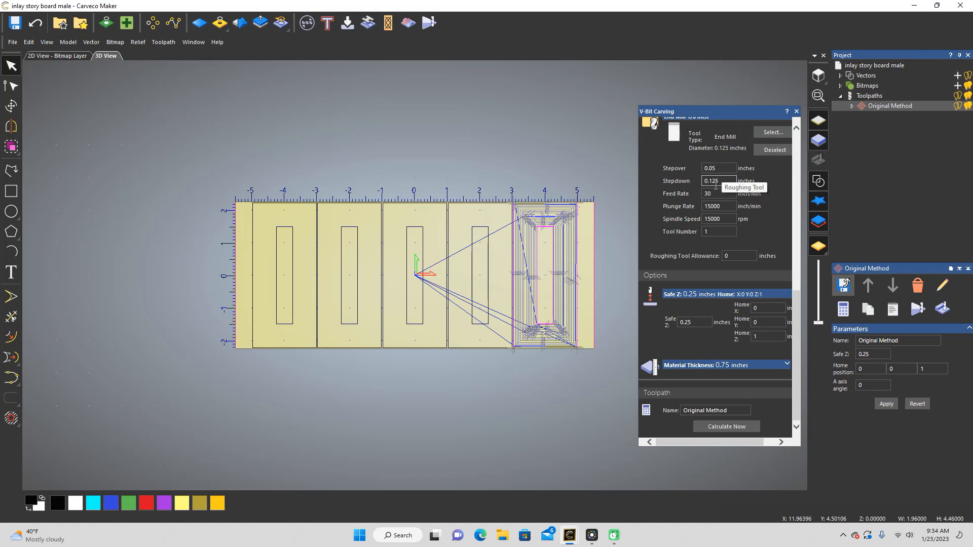
# Step: Set the start depth of the V-Bit Carving toolpath to 0.2 inches
pyautogui.scroll(5, 732, 175)
pyautogui.scroll(3, 732, 175)
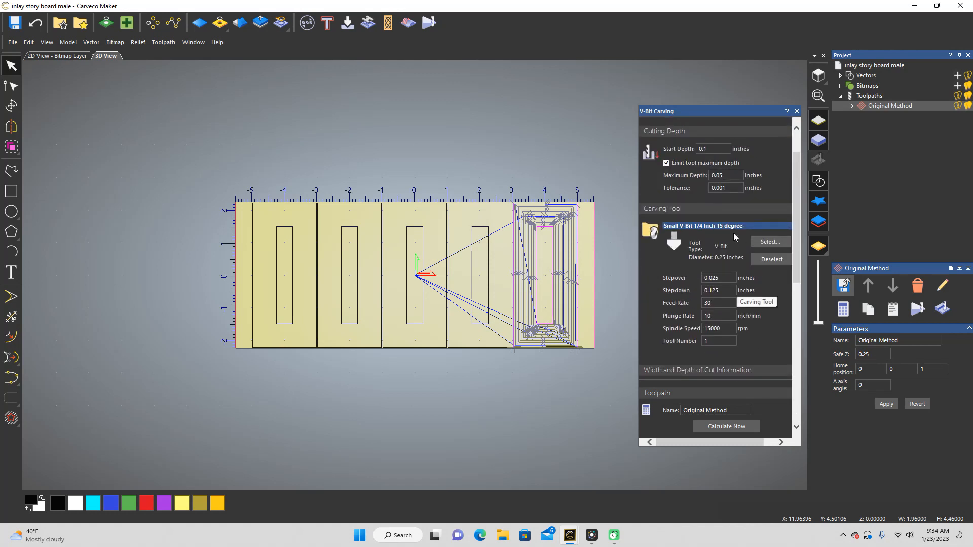
pyautogui.scroll(1, 734, 234)
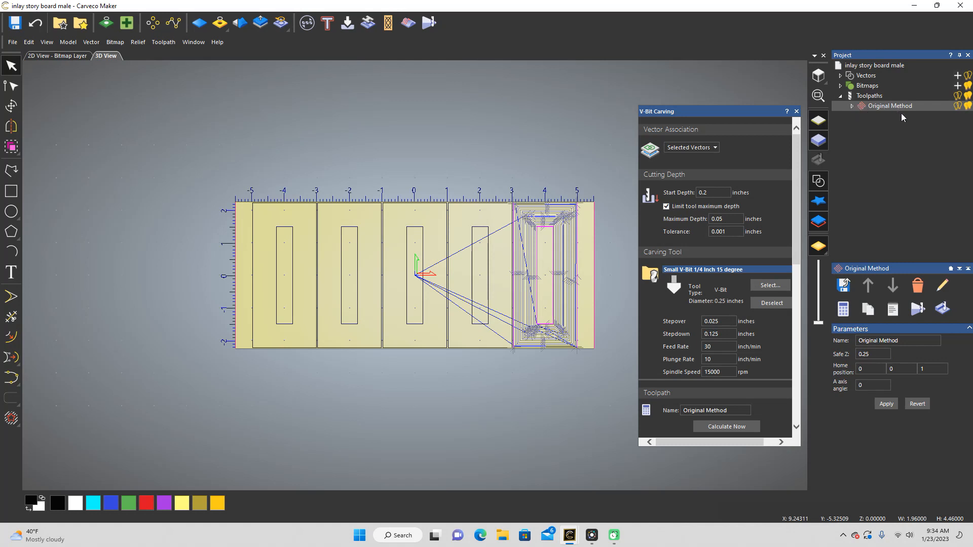
# Step: Save only the End Mill 1/8 Inch Roughing toolpath under the file name "Male Inlay endmill .05 2"
pyautogui.click(845, 286)
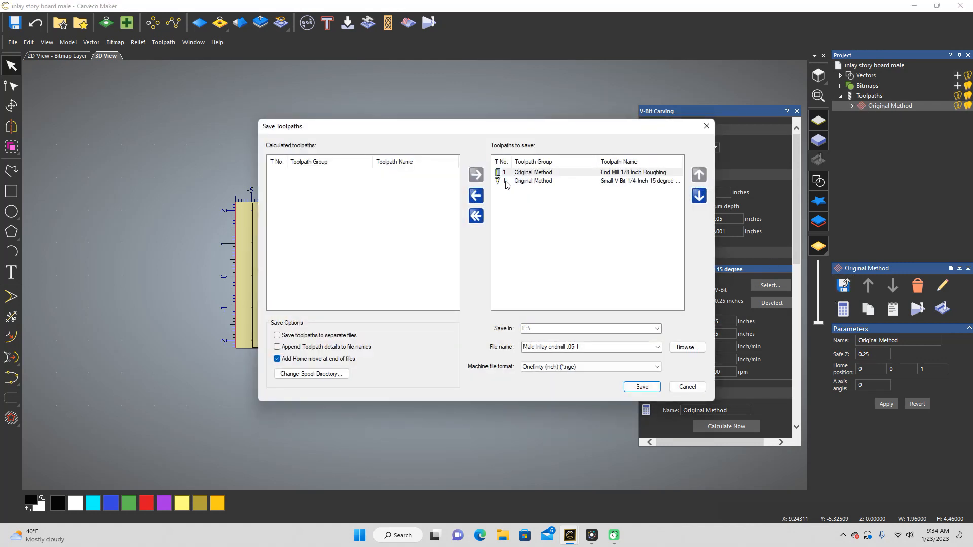
pyautogui.click(532, 182)
pyautogui.click(479, 197)
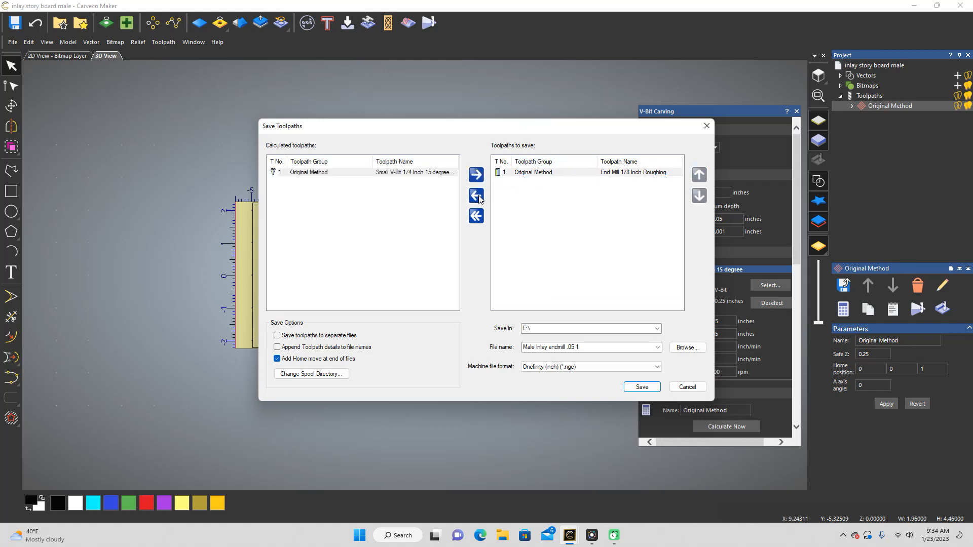
pyautogui.click(586, 347)
pyautogui.click(588, 348)
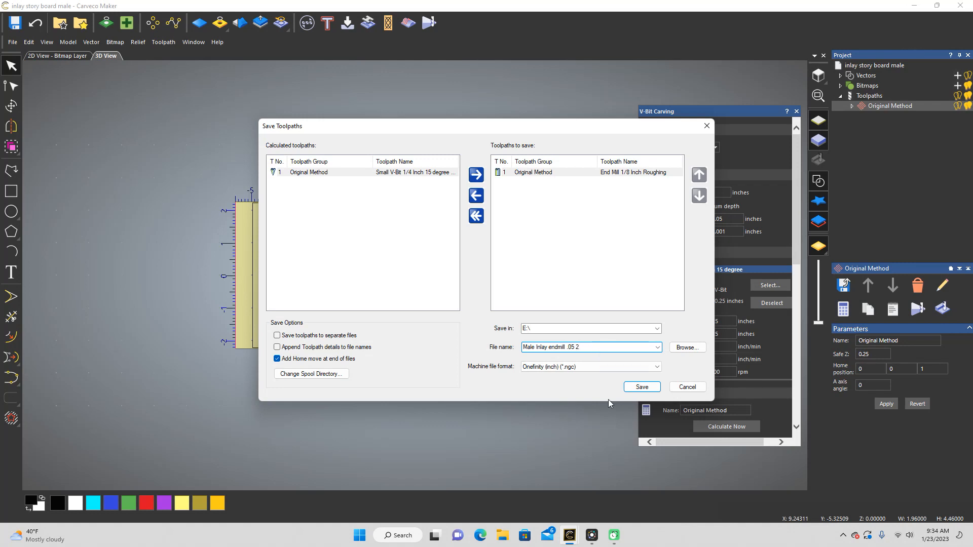
pyautogui.click(642, 387)
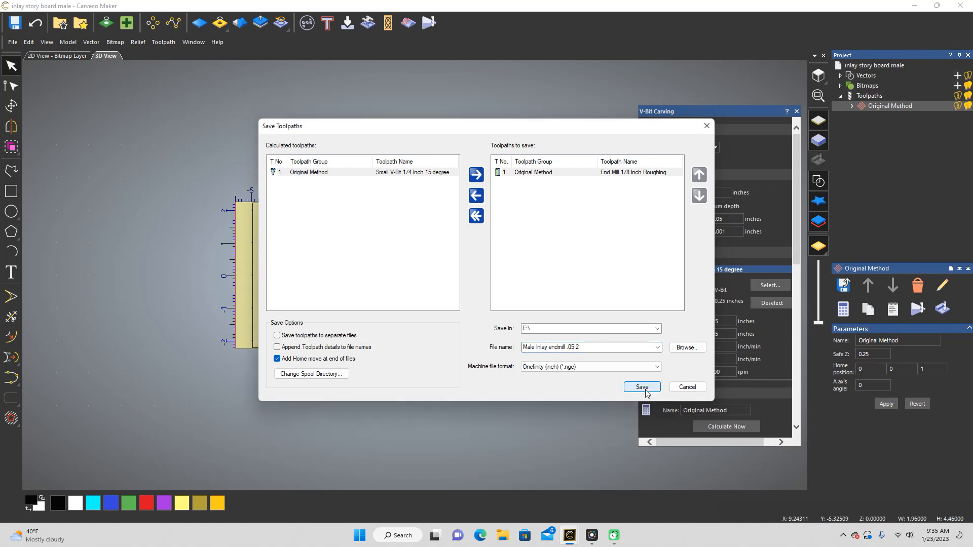
# Step: Swap the toolpaths to save so that only the Small V-Bit 1/4 Inch 15 degree toolpath is included
pyautogui.click(476, 195)
pyautogui.click(477, 177)
pyautogui.click(477, 195)
pyautogui.click(477, 175)
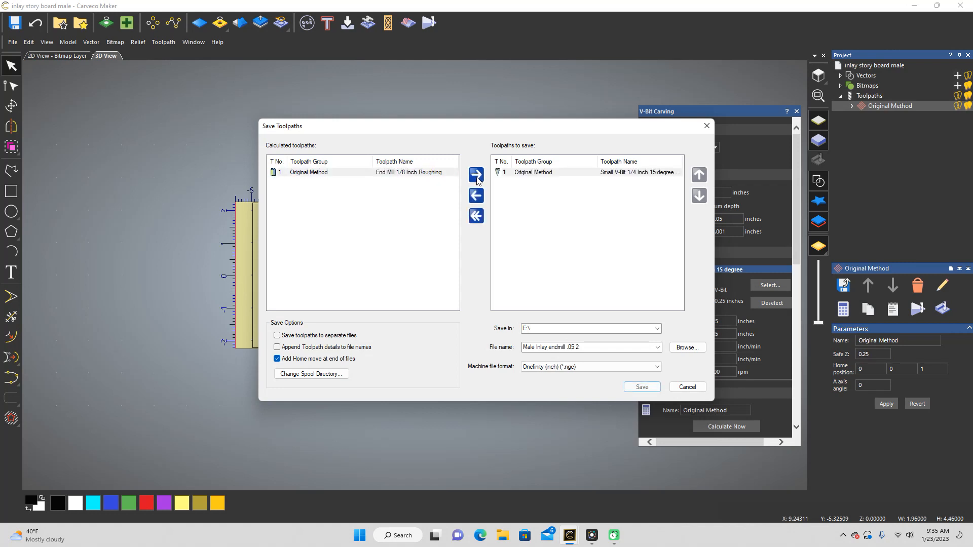
# Step: Save the V-bit toolpath under the file name "Male Inlay v-bit .05" and leave the saving dialog
pyautogui.click(597, 347)
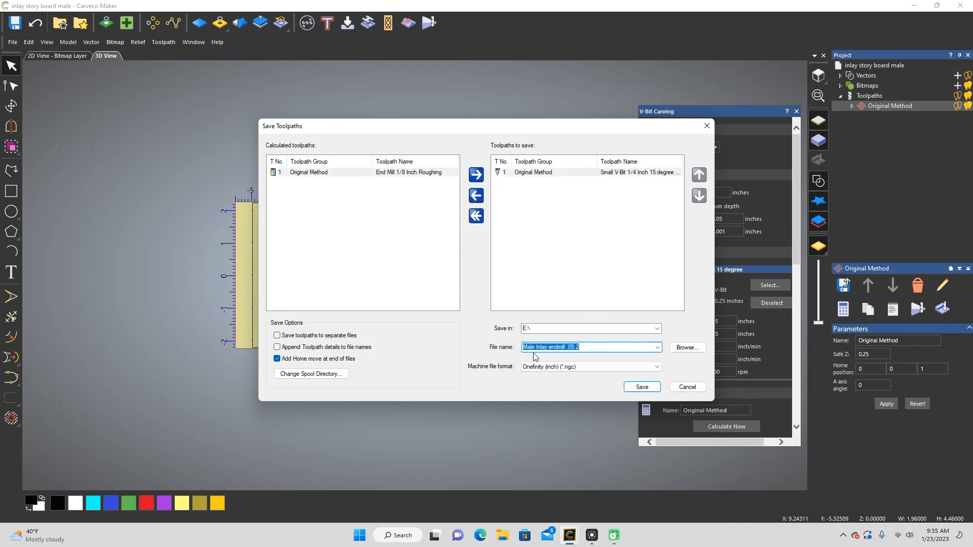
pyautogui.click(585, 347)
pyautogui.click(566, 347)
pyautogui.press('BackSpace')
pyautogui.press('BackSpace')
pyautogui.press('BackSpace')
pyautogui.press('BackSpace')
pyautogui.press('BackSpace')
pyautogui.press('BackSpace')
pyautogui.press('BackSpace')
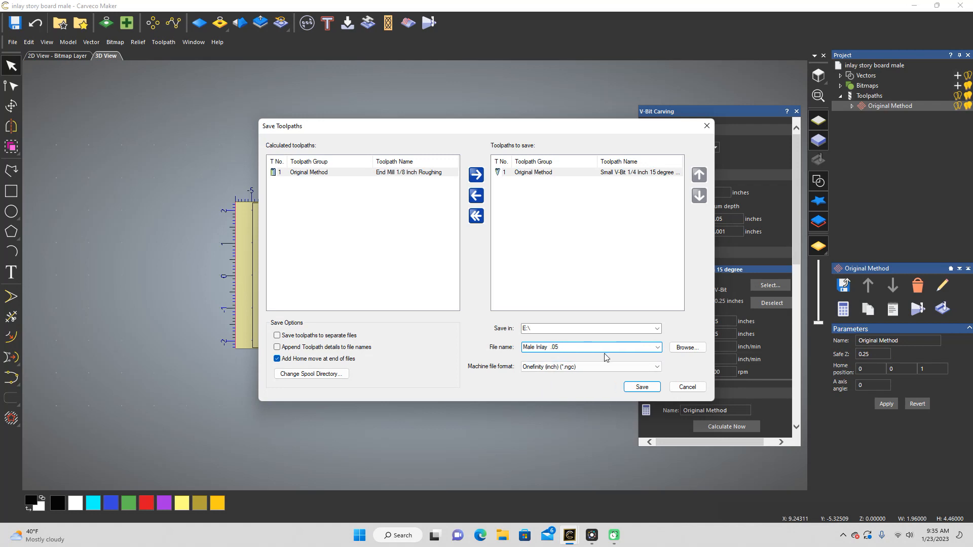
pyautogui.write('v-bit')
pyautogui.click(635, 389)
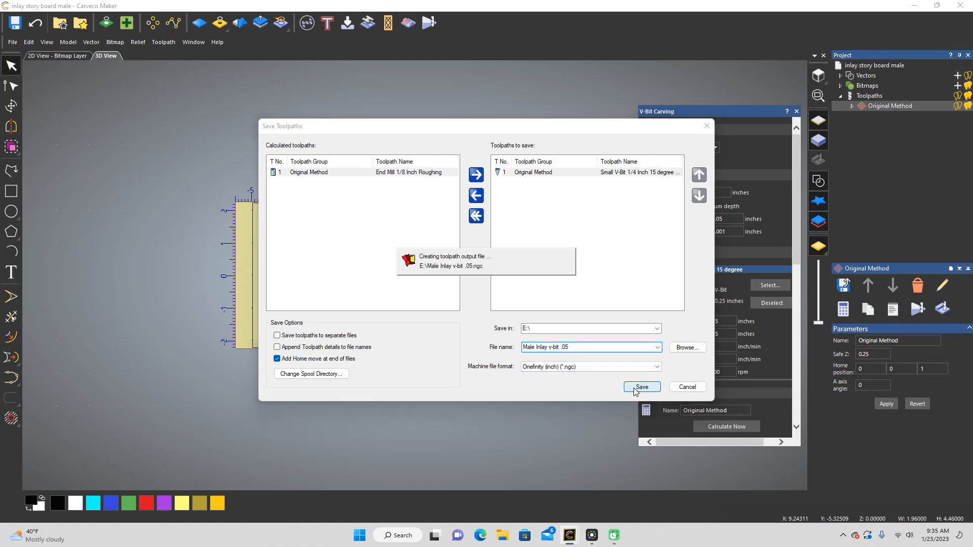
pyautogui.click(708, 126)
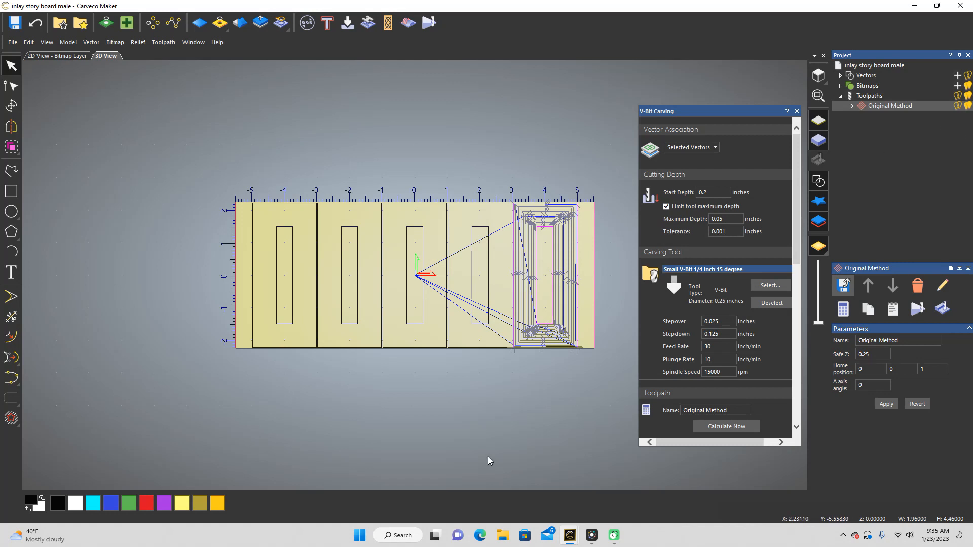
# Step: Select the border and inner rectangle of the fourth board and start a new V-Bit Carving toolpath for them
pyautogui.click(482, 411)
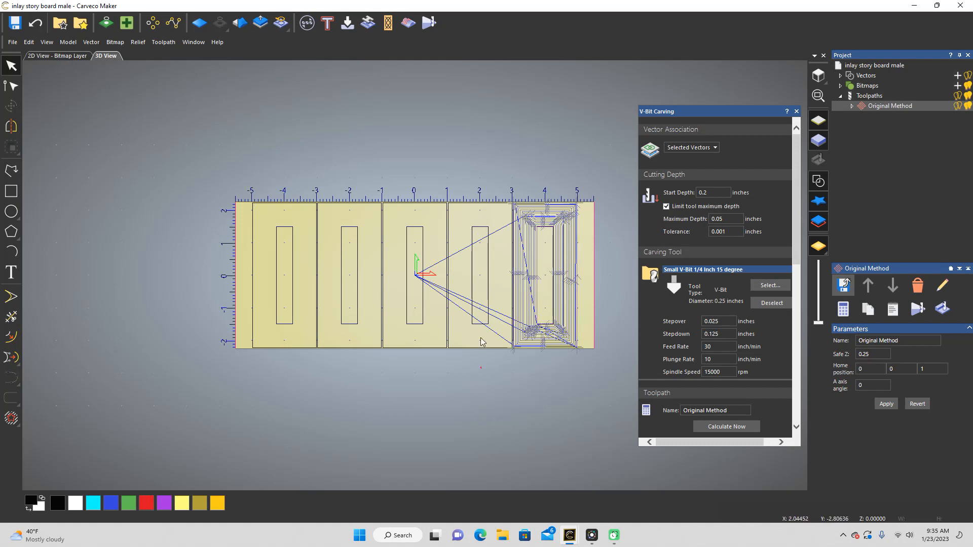
pyautogui.moveTo(477, 368); pyautogui.dragTo(466, 196)
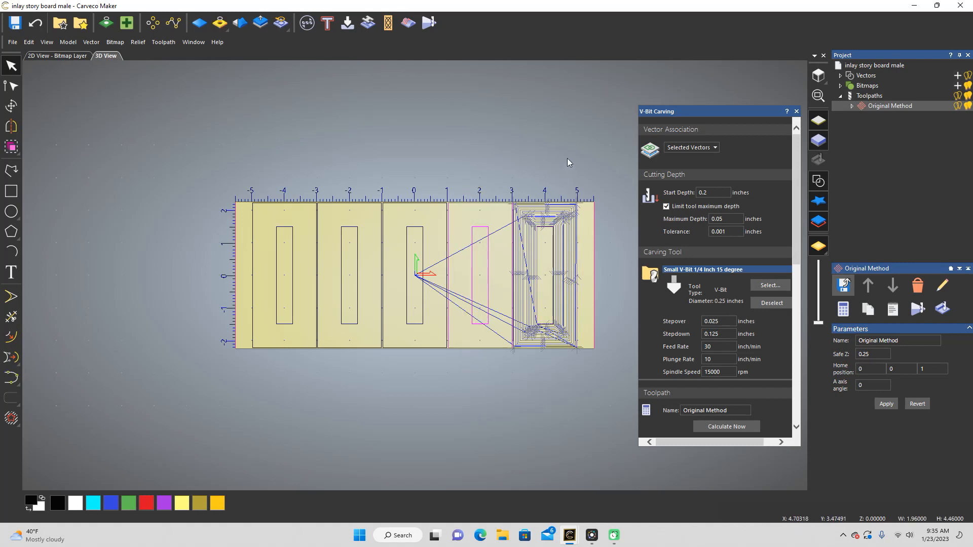
pyautogui.click(63, 97)
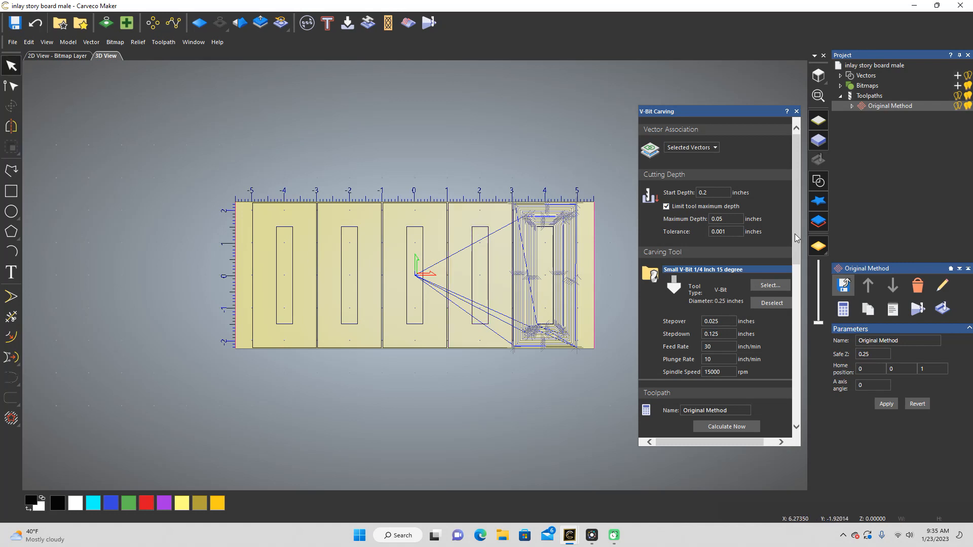
pyautogui.moveTo(493, 377); pyautogui.dragTo(466, 172)
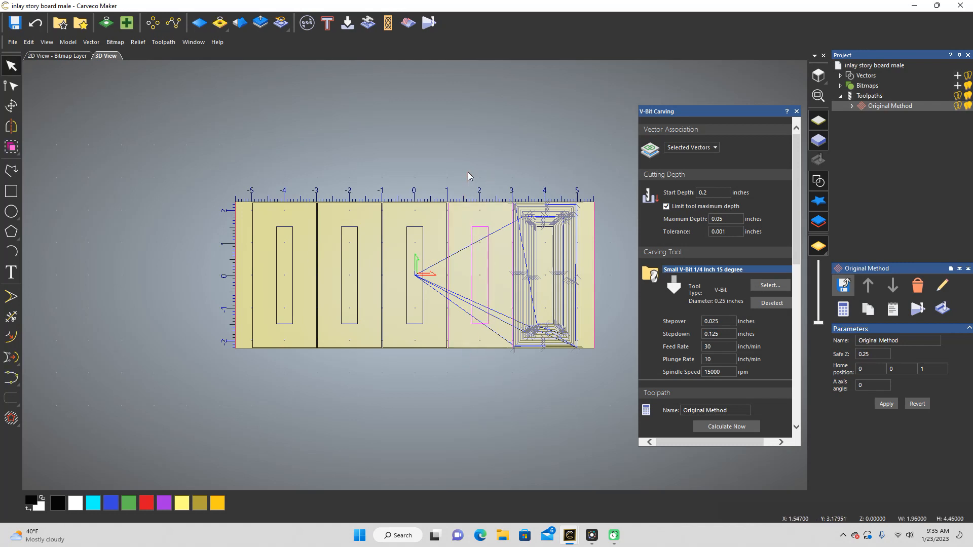
pyautogui.click(867, 96)
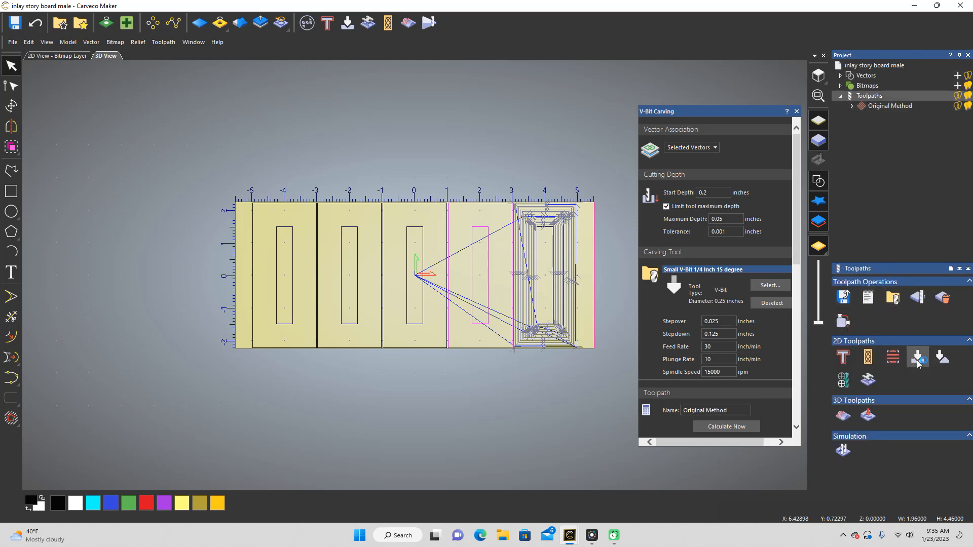
pyautogui.click(843, 298)
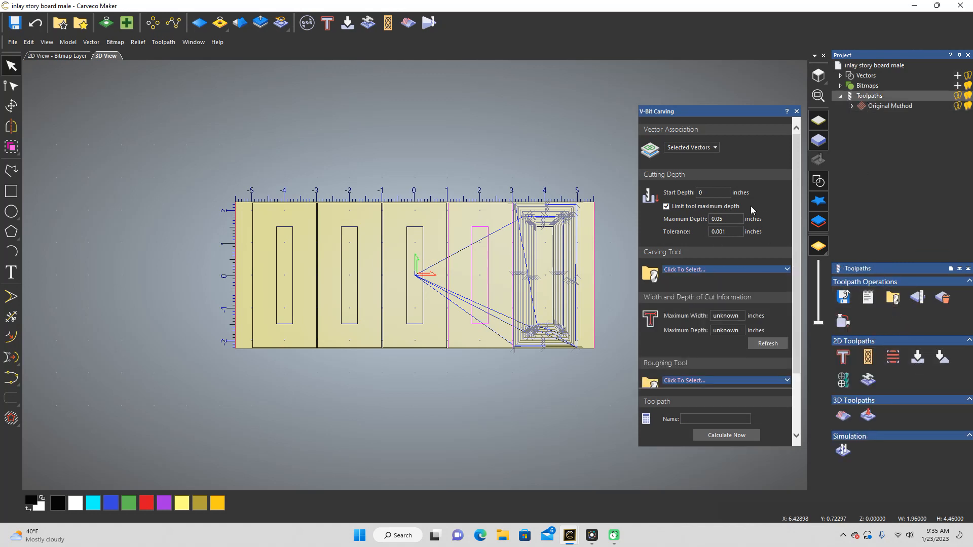
# Step: Set the new toolpath's maximum depth to 0.25 inches and choose End Mill 1/8 Inch from the tool database
pyautogui.click(711, 192)
pyautogui.click(783, 270)
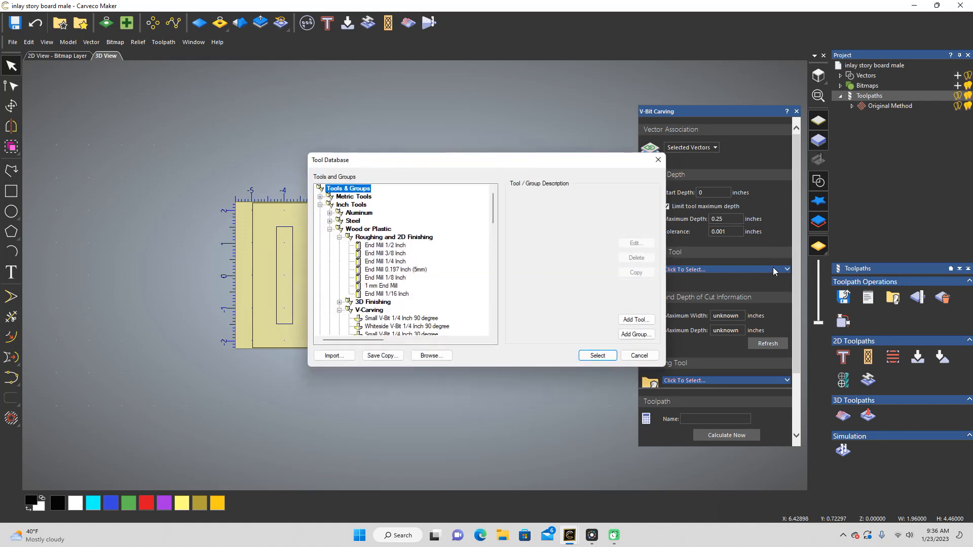
pyautogui.scroll(-2, 412, 313)
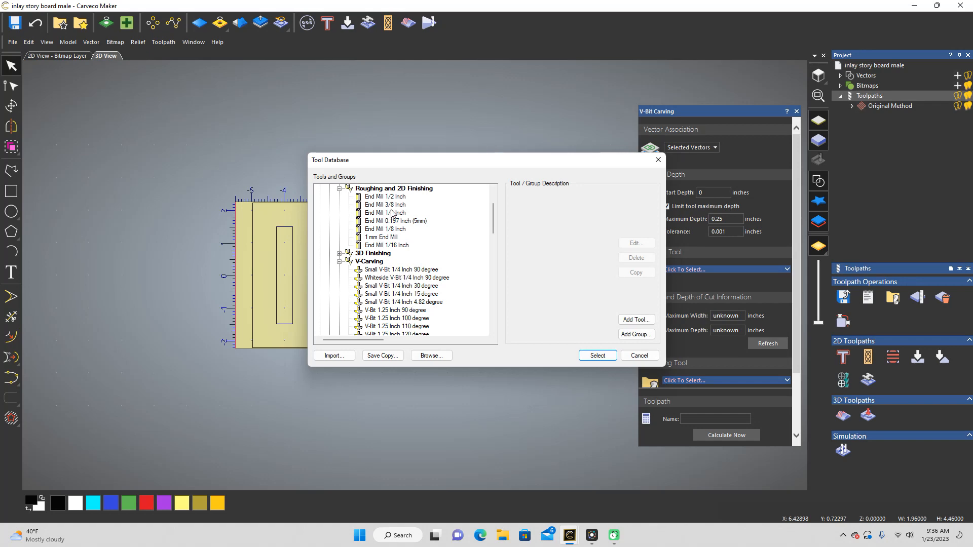
pyautogui.click(381, 229)
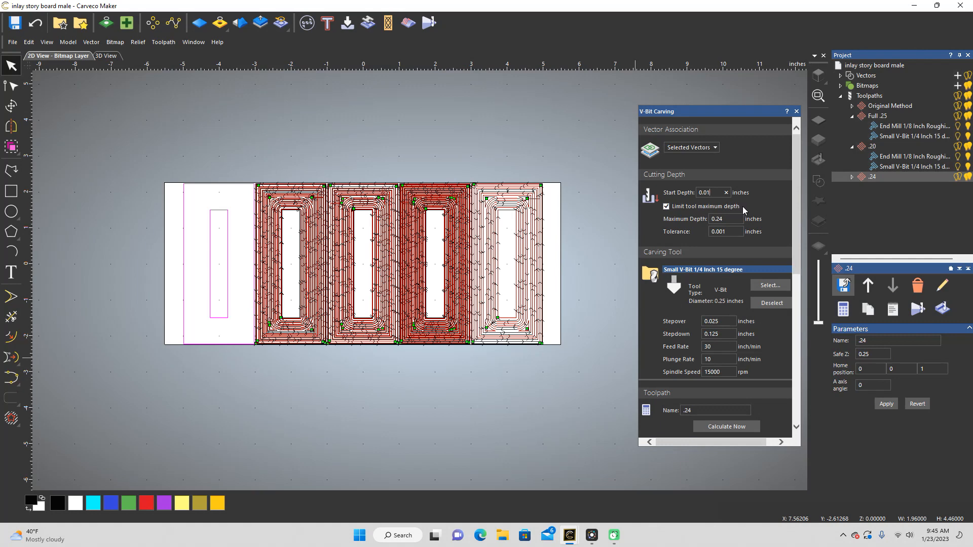
# Step: Set the start depth to 0.15 inches, the maximum depth to 0.10 inches and the 1/8 inch end mill's stepdown to 0.1 inches
pyautogui.write('15')
pyautogui.moveTo(726, 219); pyautogui.dragTo(717, 218)
pyautogui.write('10')
pyautogui.scroll(-5, 735, 223)
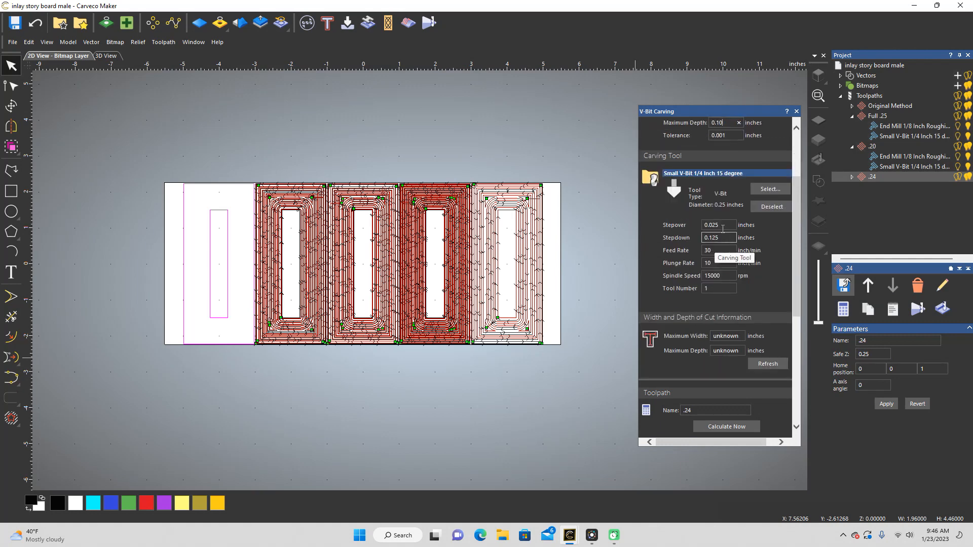
pyautogui.scroll(-3, 730, 211)
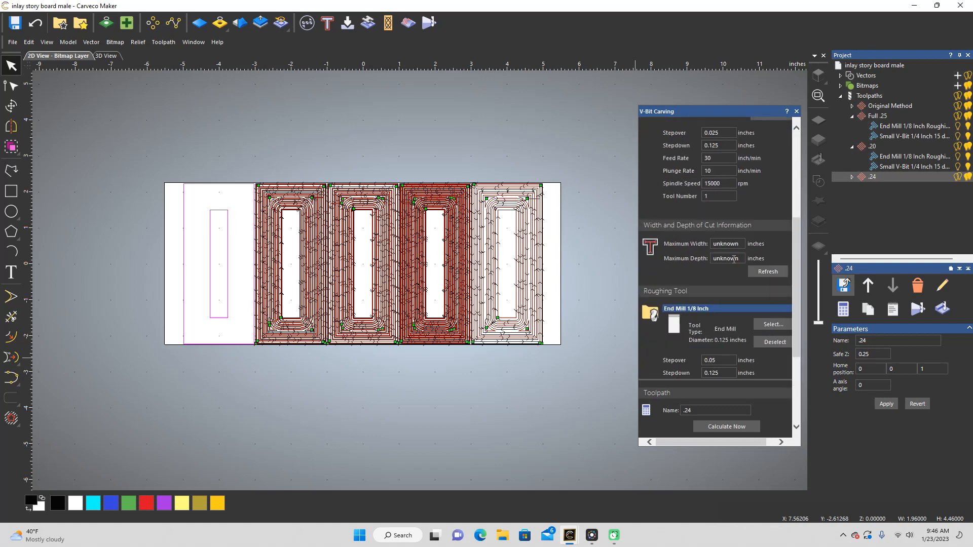
pyautogui.scroll(4, 724, 269)
pyautogui.scroll(-4, 730, 294)
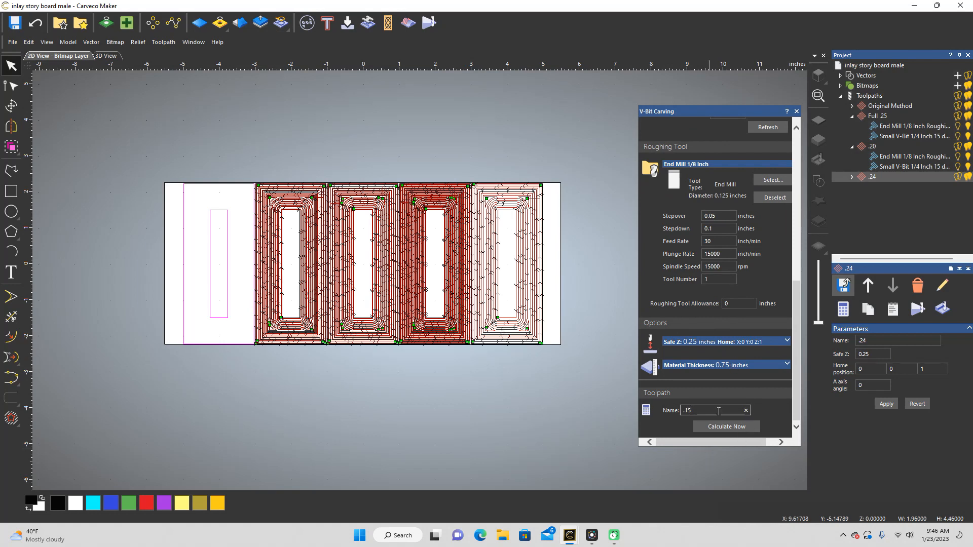
# Step: Calculate the first board's toolpath under the name .15 and start saving it
pyautogui.click(735, 427)
pyautogui.click(843, 285)
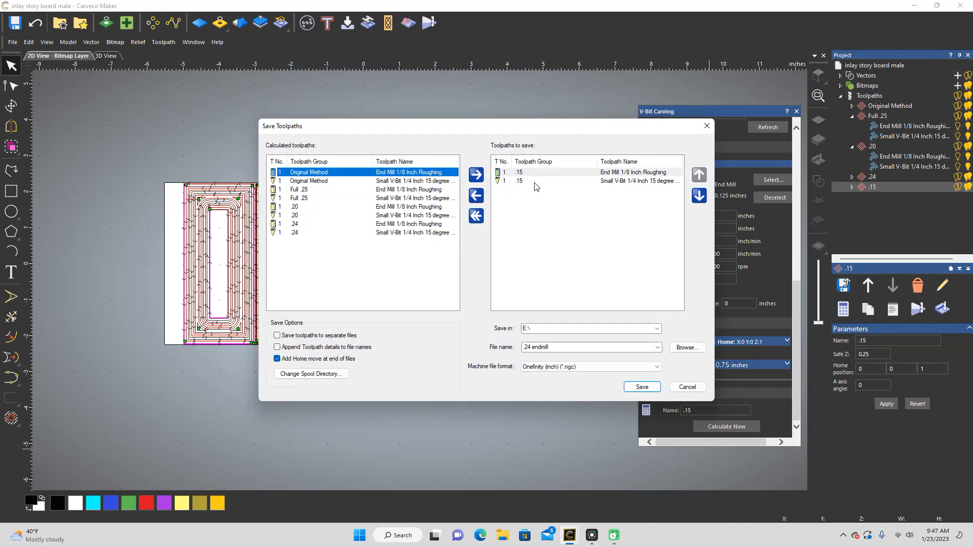
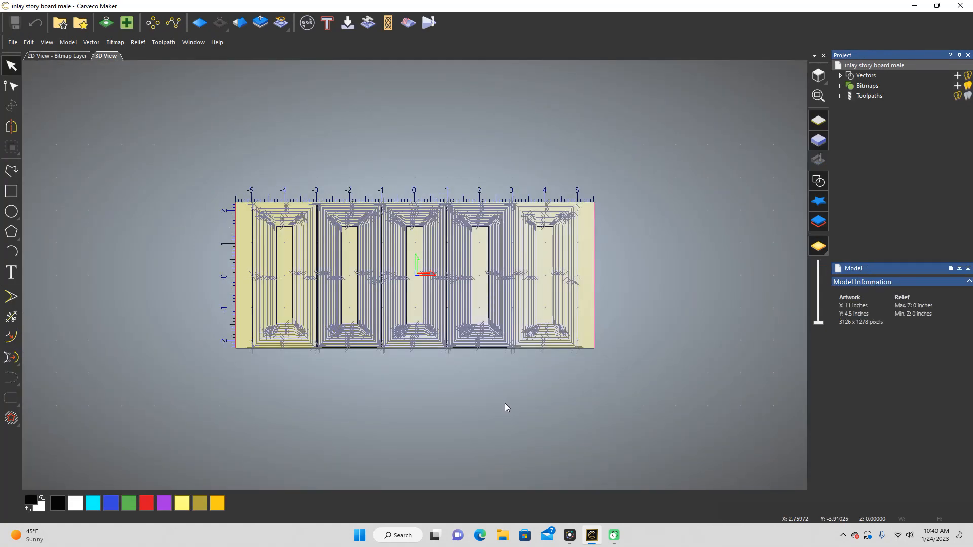
# Step: Delete the toolpaths .15, .24, .20 and Full .25, leaving only the Original Method toolpath in the project
pyautogui.click(841, 95)
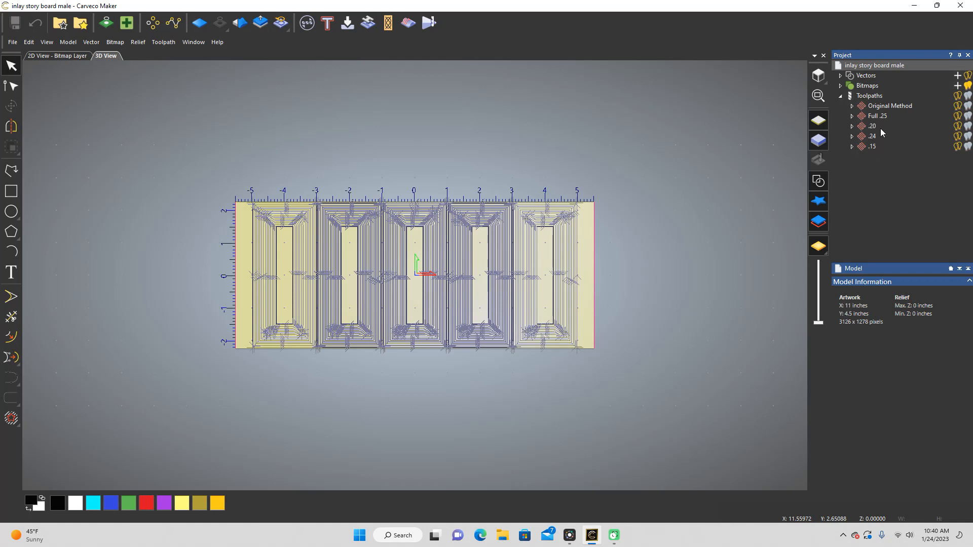
pyautogui.click(872, 147)
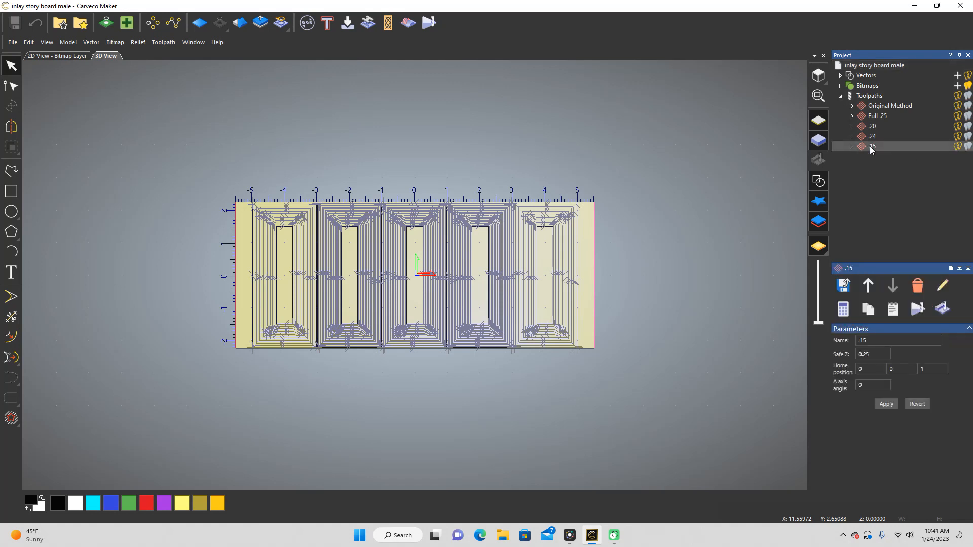
pyautogui.click(918, 285)
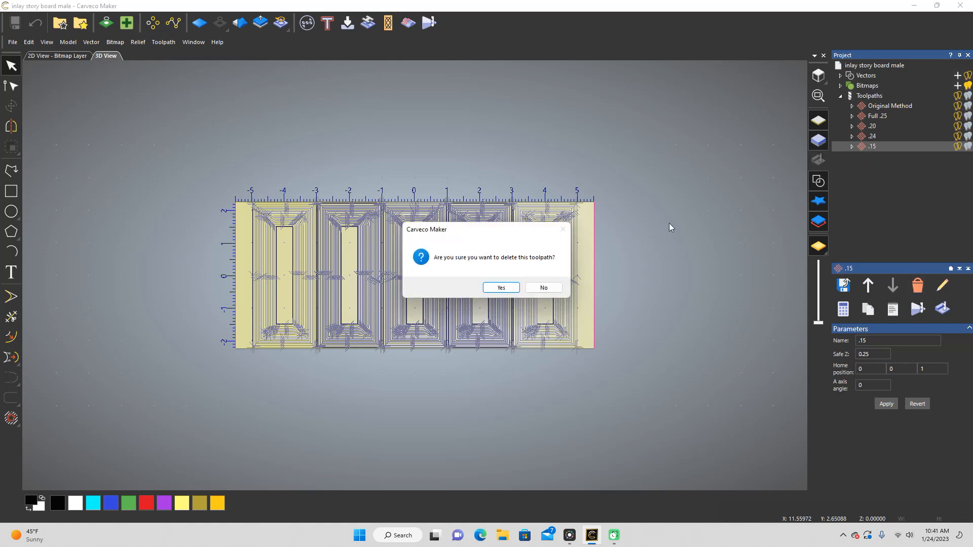
pyautogui.click(502, 288)
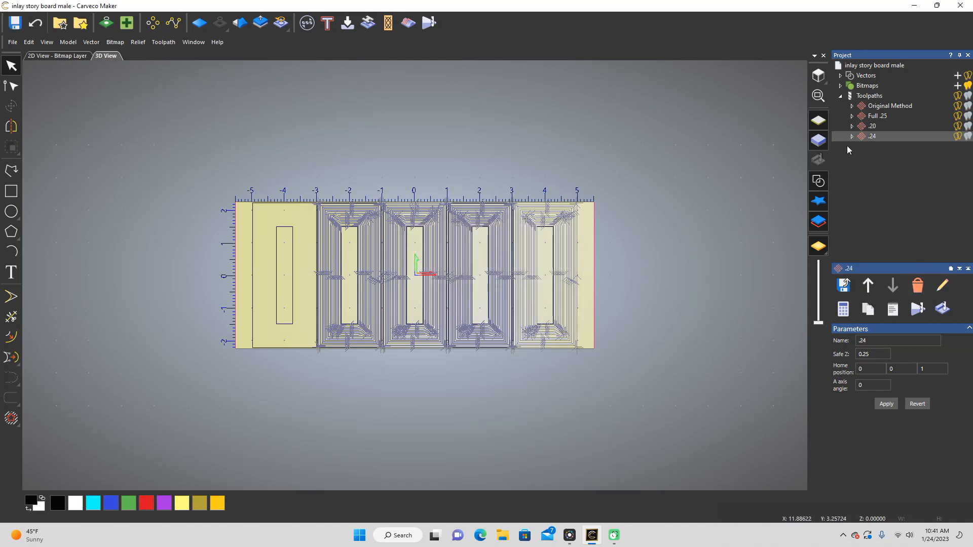
pyautogui.click(917, 285)
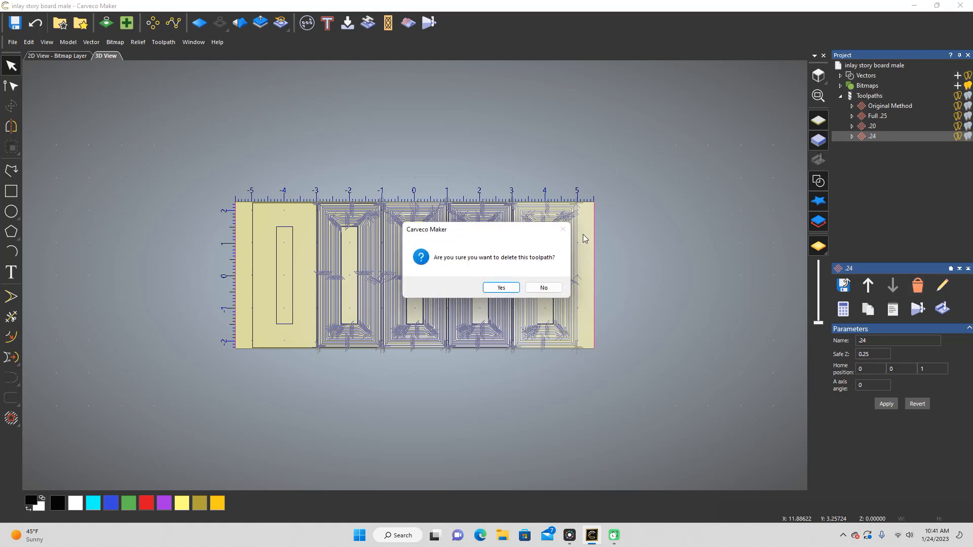
pyautogui.click(501, 287)
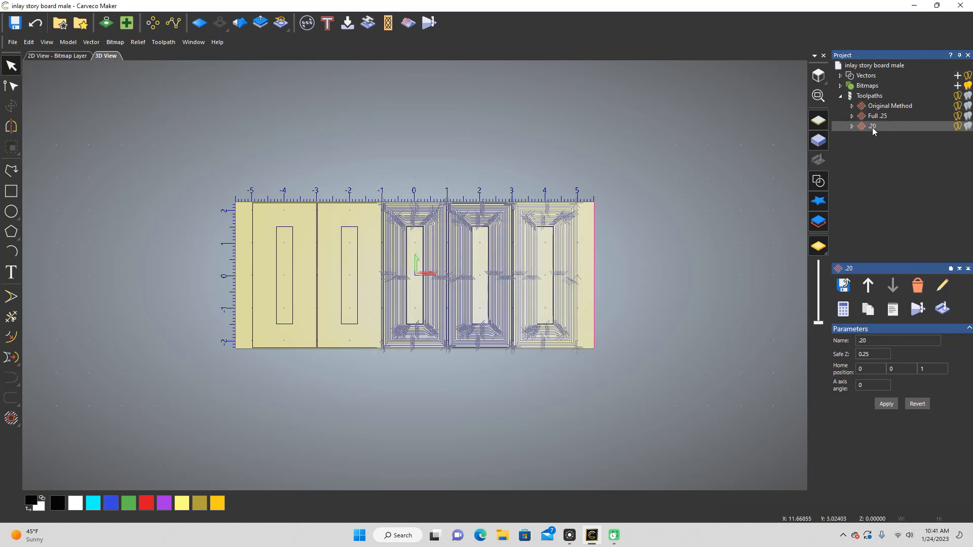
pyautogui.click(917, 285)
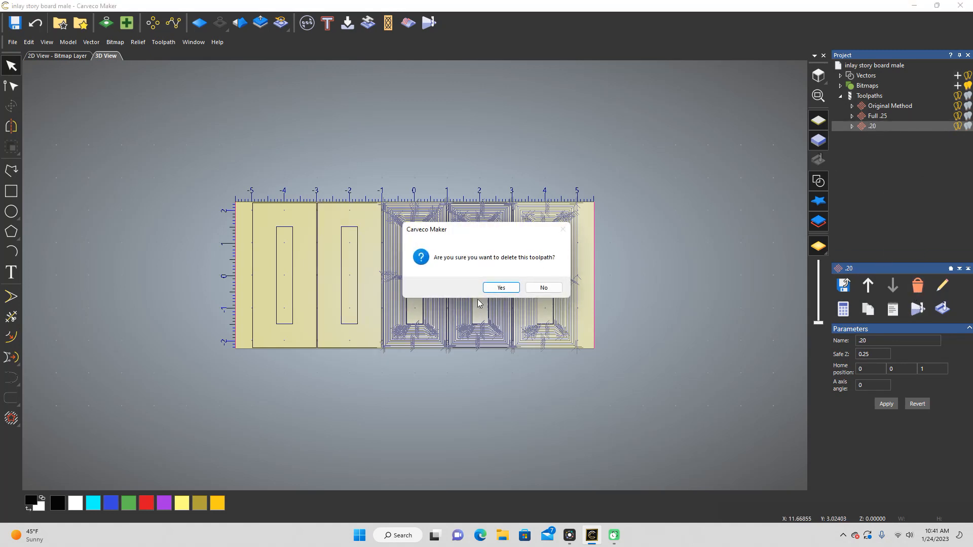
pyautogui.click(500, 287)
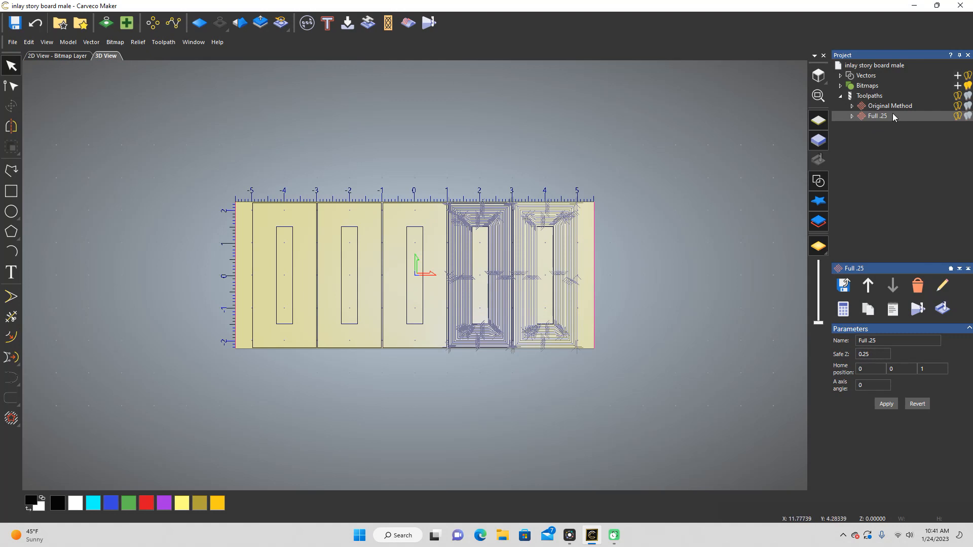
pyautogui.click(917, 285)
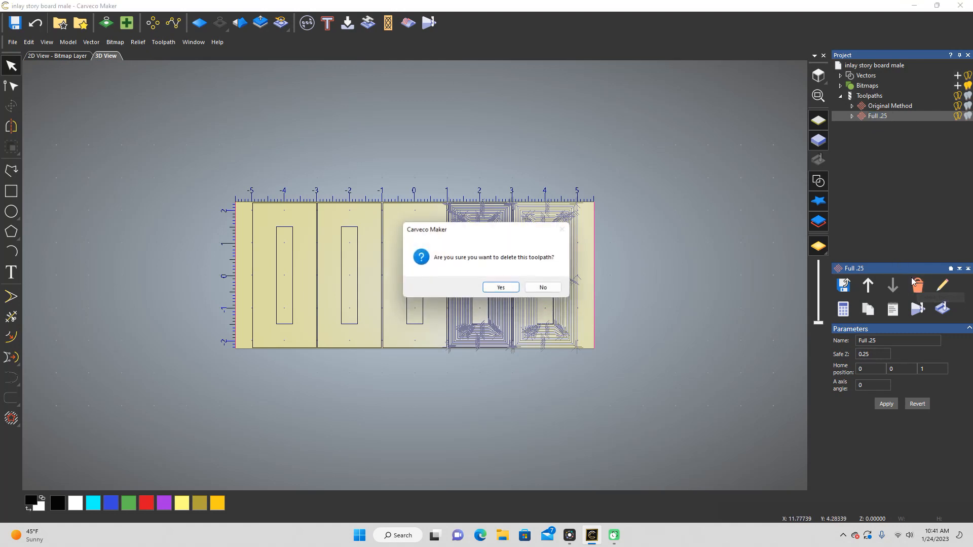
pyautogui.click(500, 288)
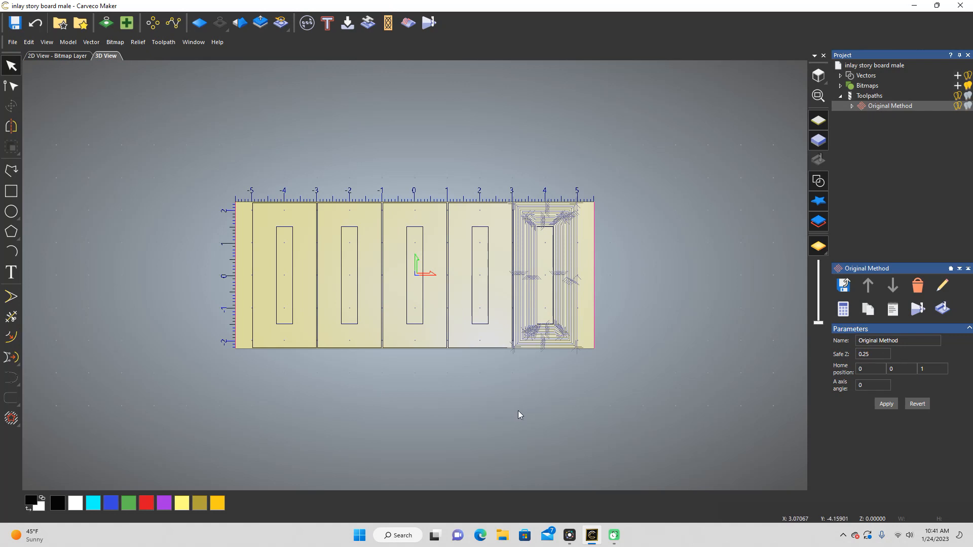
# Step: Select the fourth board's border and inner rectangle and start a V-Bit Carving toolpath with start depth 0.25 and maximum depth 0.0 inches
pyautogui.moveTo(495, 376); pyautogui.dragTo(462, 188)
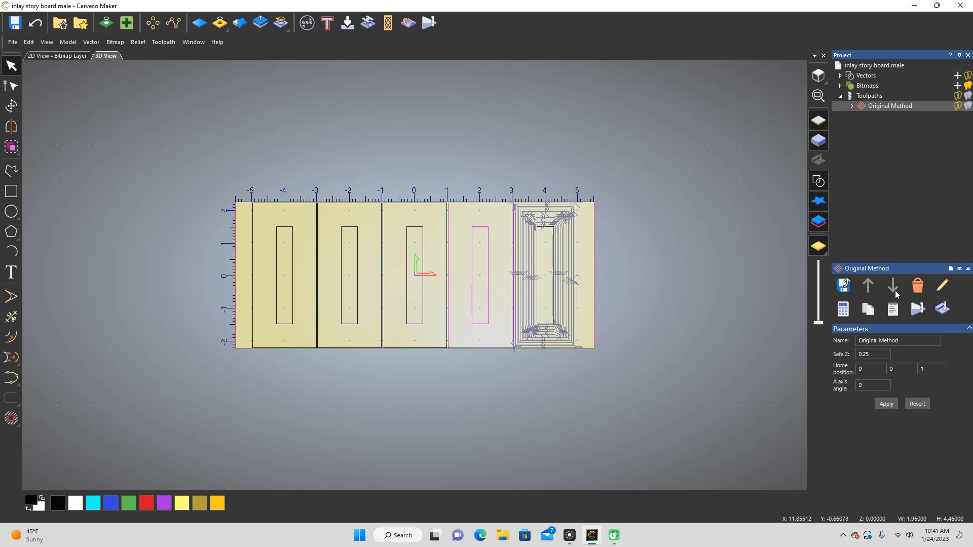
pyautogui.click(866, 96)
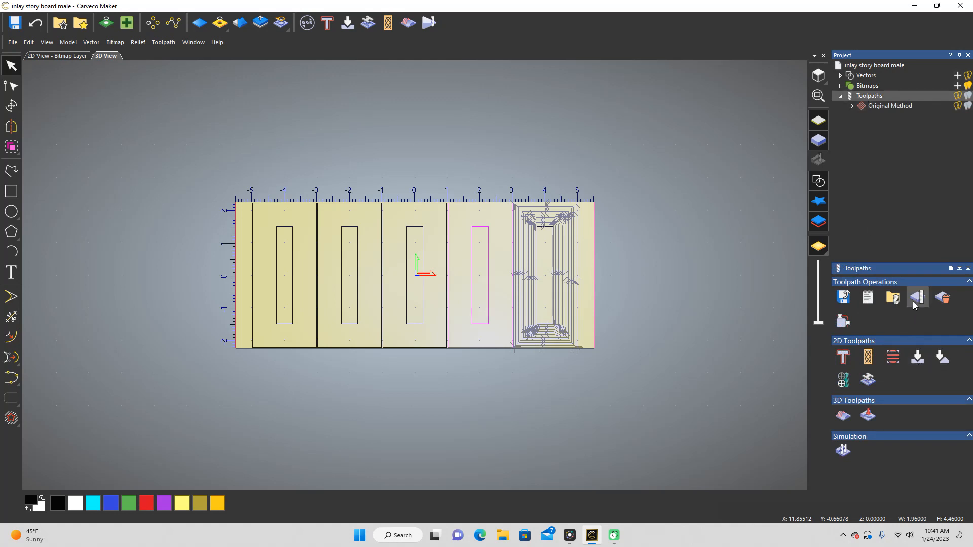
pyautogui.click(918, 358)
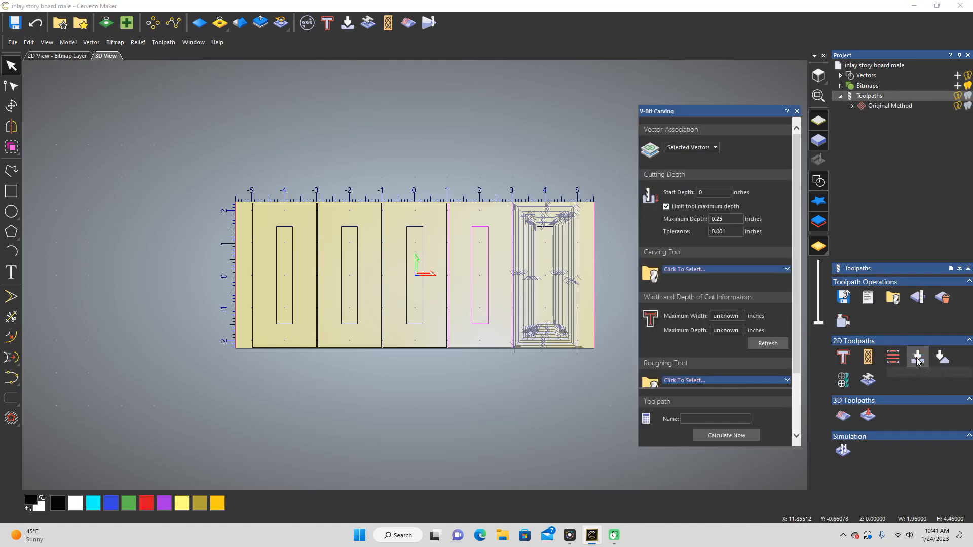
pyautogui.click(722, 194)
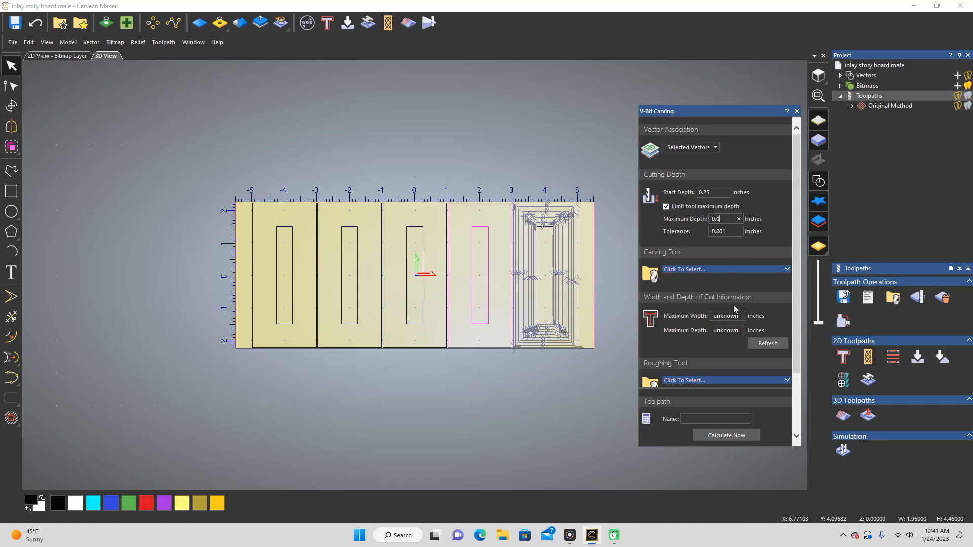
# Step: Choose Small V-Bit 1/4 Inch 15 degree as the carving tool and review its cutting parameters
pyautogui.click(787, 269)
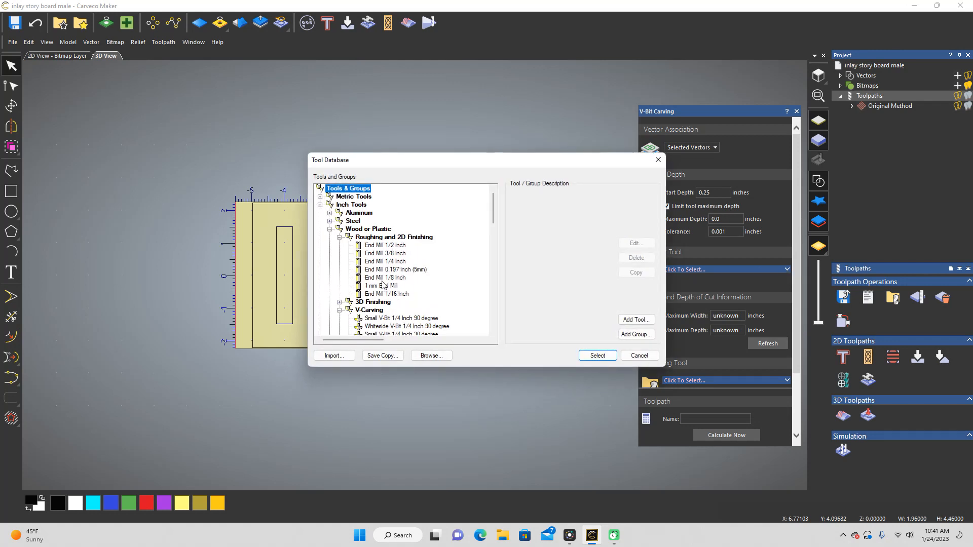
pyautogui.scroll(-2, 400, 323)
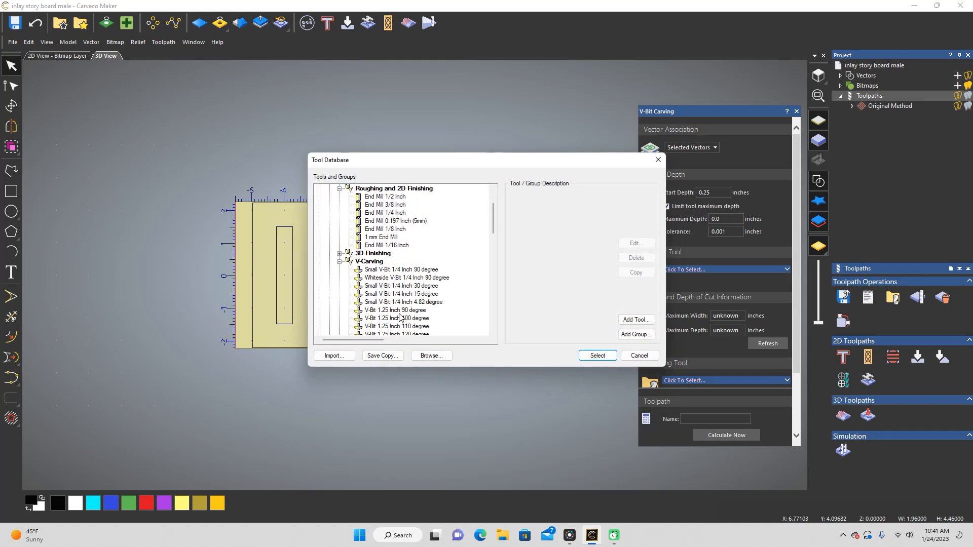
pyautogui.click(418, 295)
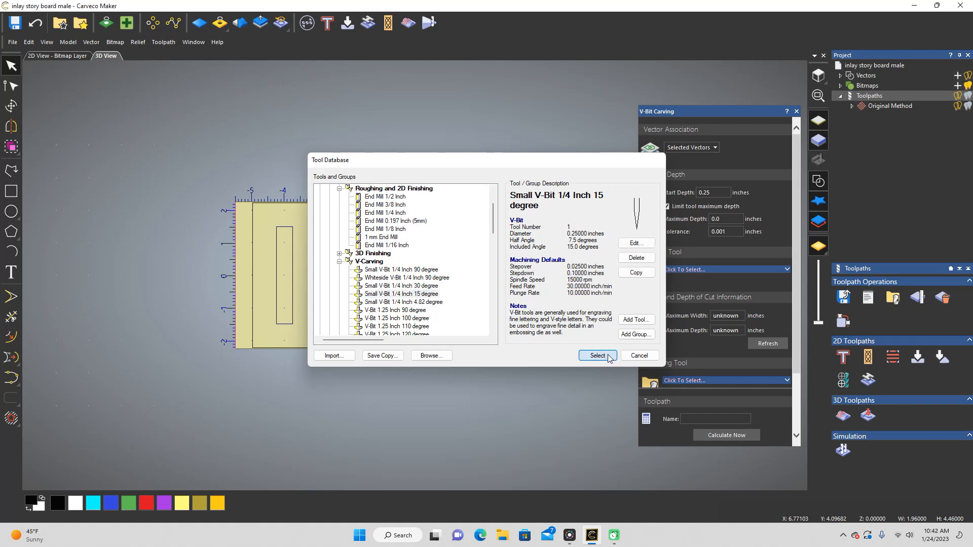
pyautogui.click(600, 356)
pyautogui.click(786, 270)
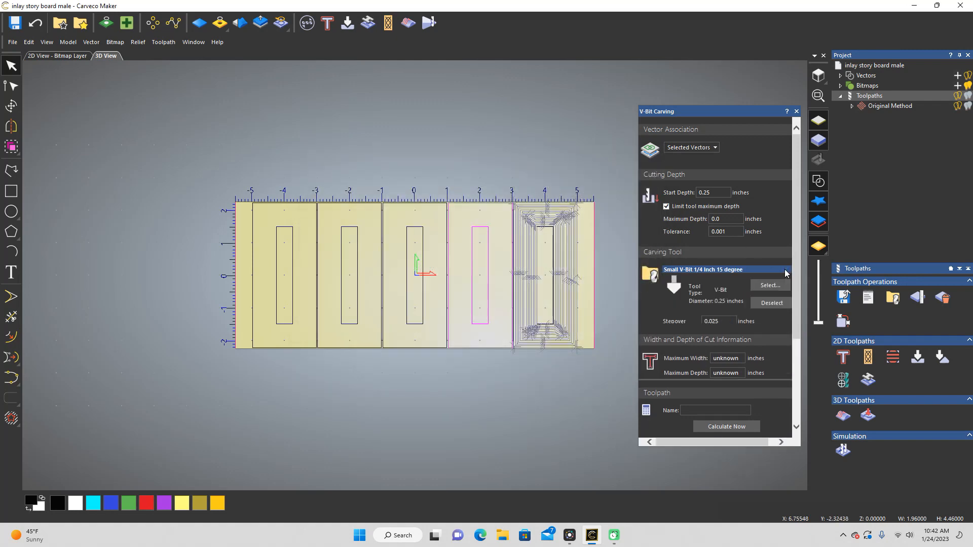
pyautogui.scroll(-1, 765, 293)
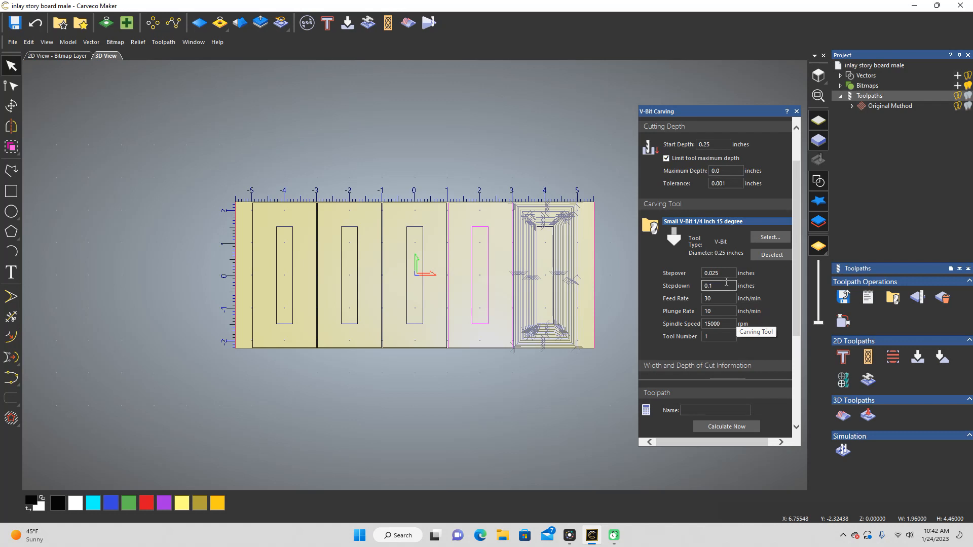
pyautogui.scroll(-2, 727, 282)
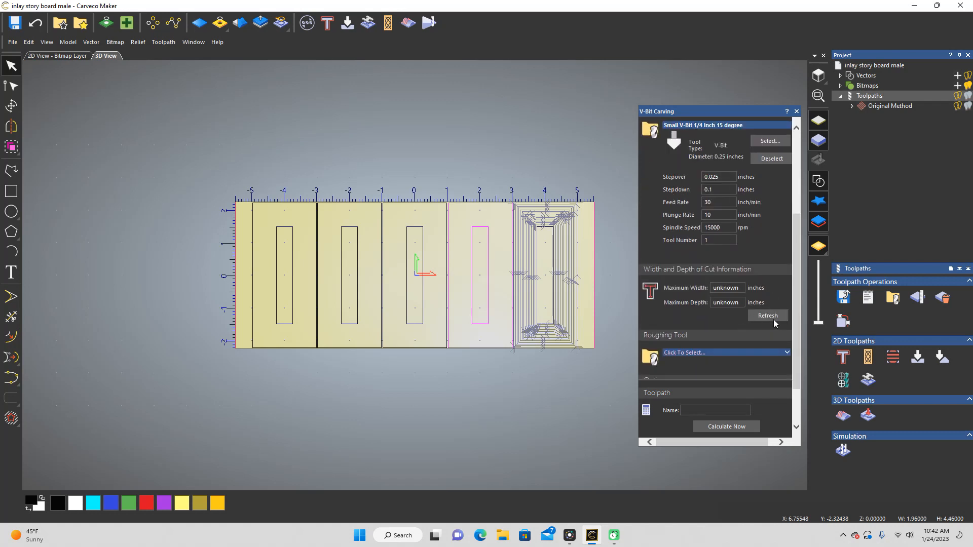
pyautogui.scroll(3, 754, 304)
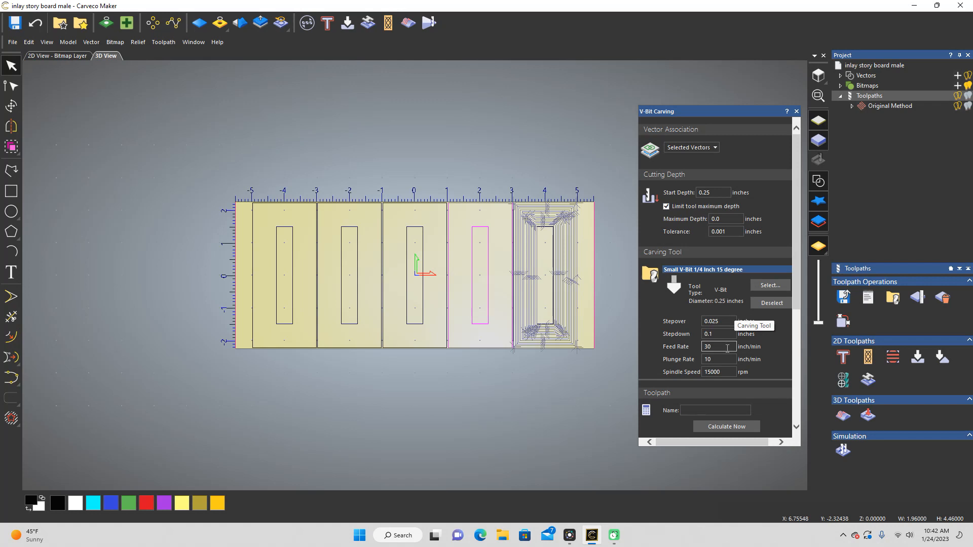
pyautogui.scroll(-3, 726, 348)
pyautogui.scroll(-5, 726, 349)
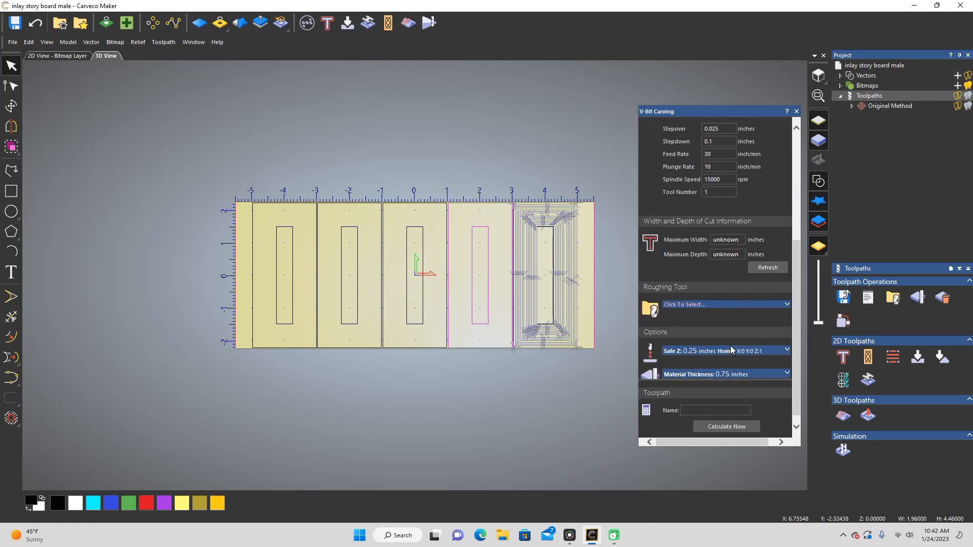
# Step: Choose End Mill 1/8 Inch as the roughing tool and set its plunge rate to 30 inch/min
pyautogui.click(786, 304)
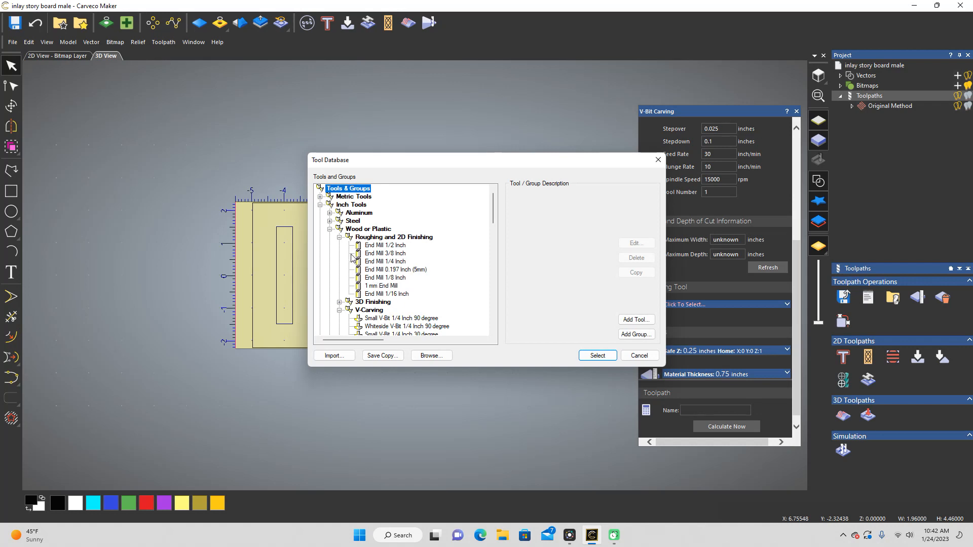
pyautogui.click(373, 278)
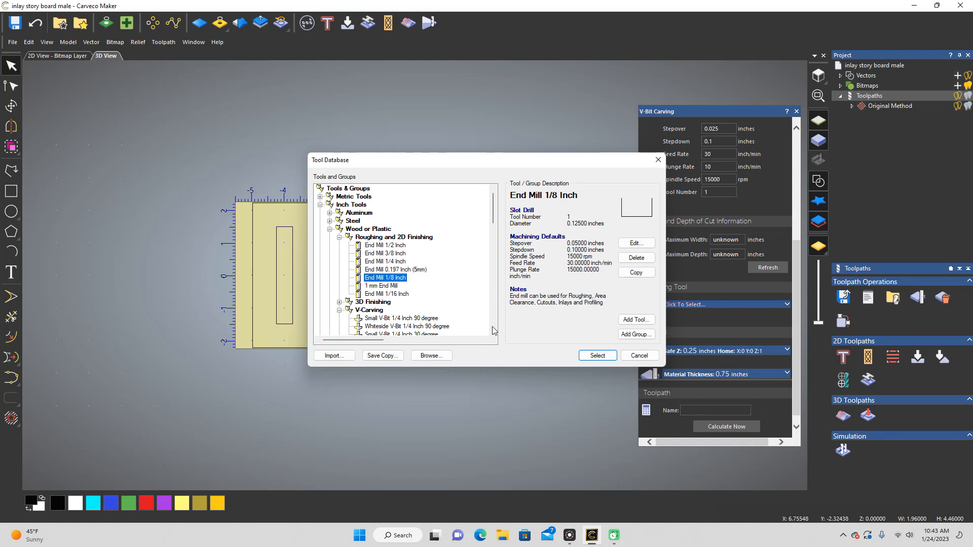
pyautogui.click(603, 356)
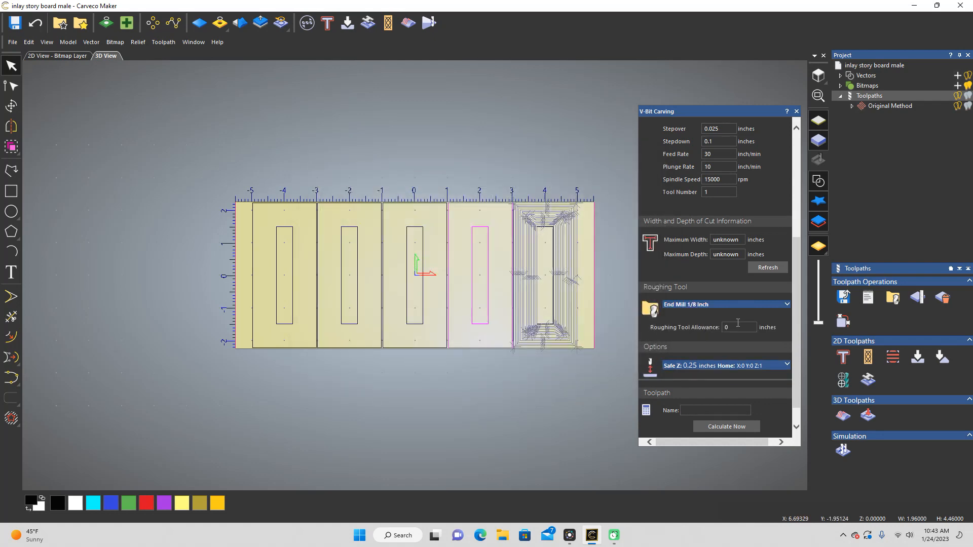
pyautogui.click(783, 305)
pyautogui.scroll(-5, 754, 318)
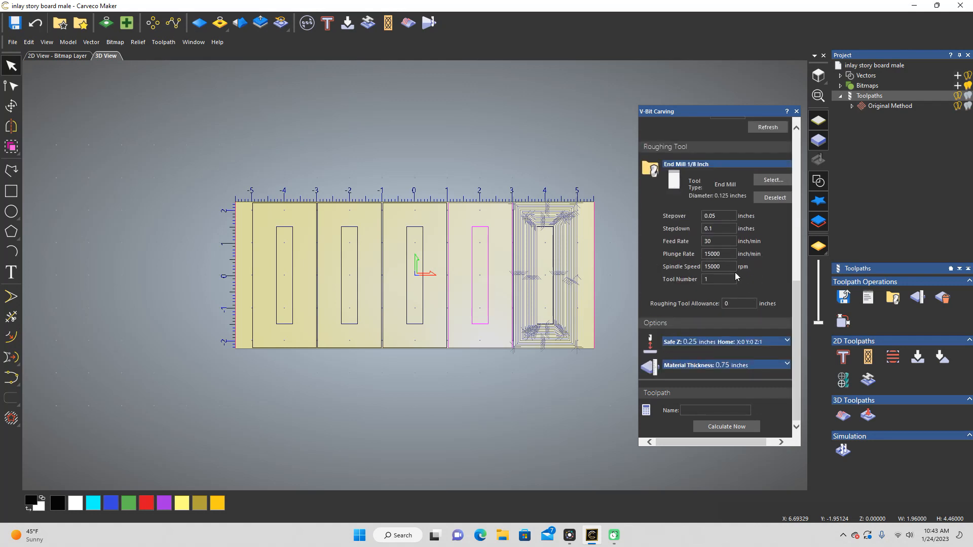
pyautogui.doubleClick(714, 254)
pyautogui.press('BackSpace')
pyautogui.scroll(5, 750, 307)
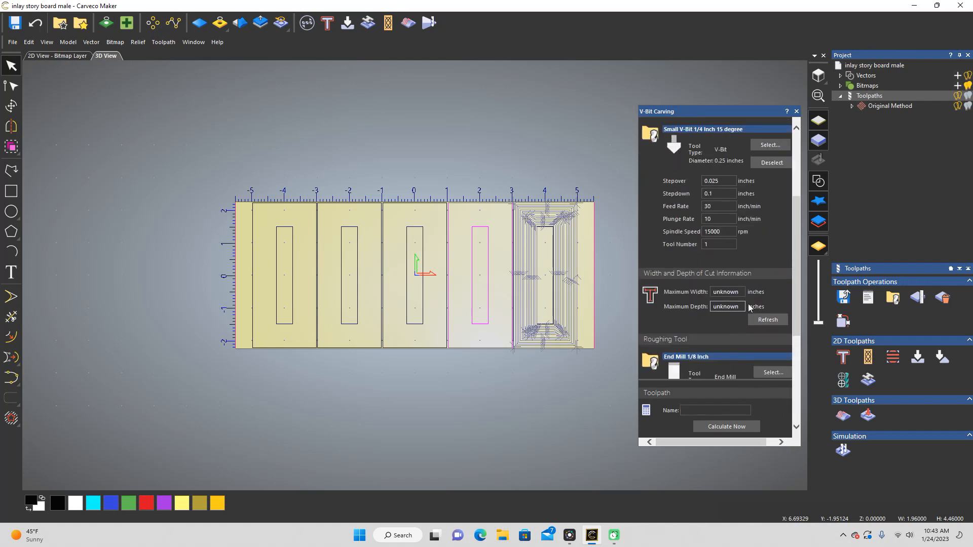
pyautogui.scroll(3, 725, 293)
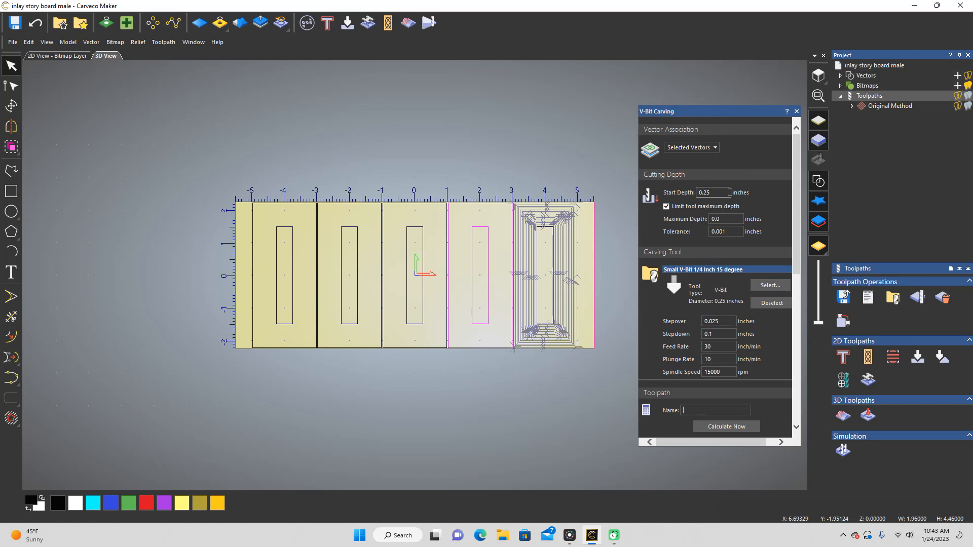
# Step: Name the toolpath "Male .25 start" and try to calculate it
pyautogui.scroll(-8, 736, 195)
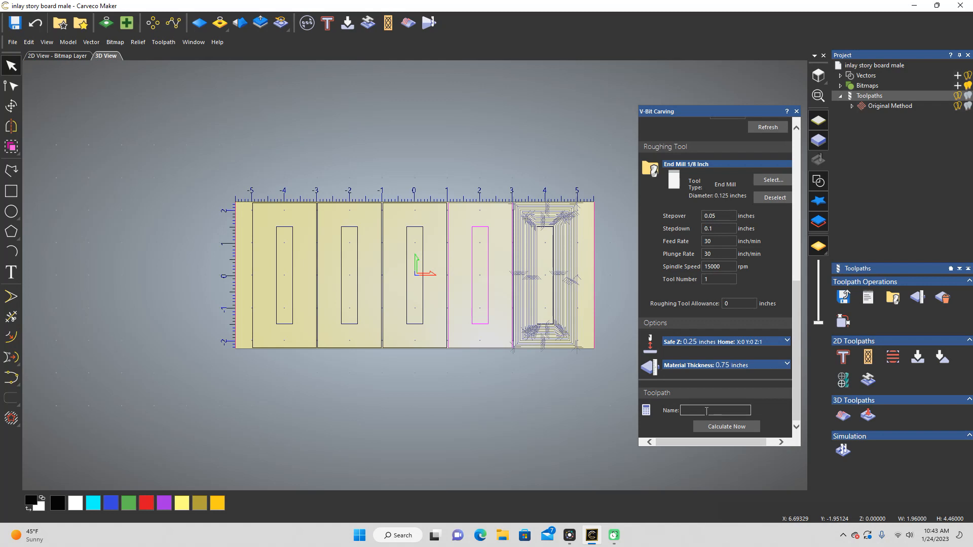
pyautogui.write('Male')
pyautogui.write('.25 start')
pyautogui.click(736, 428)
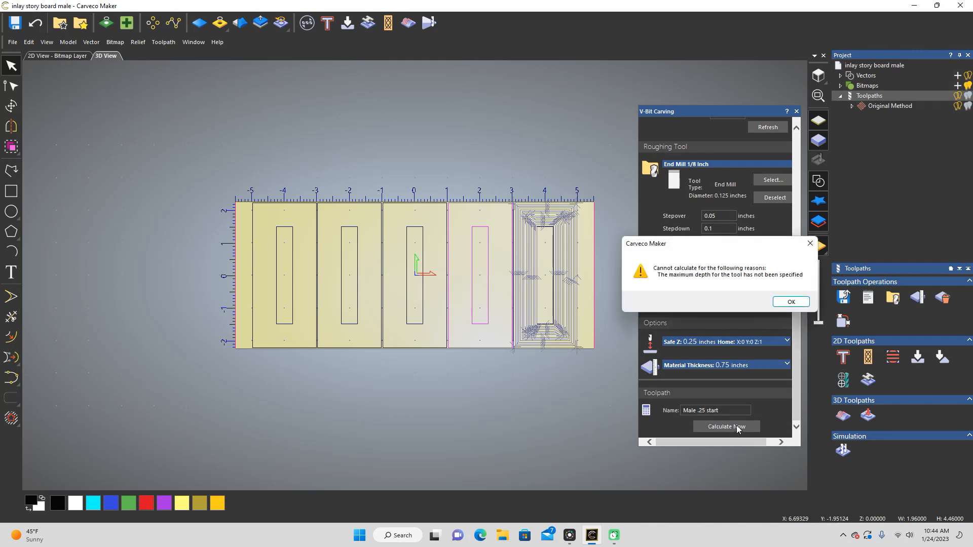
pyautogui.click(791, 302)
# Step: Set the toolpath's maximum depth to 0.01 inches and calculate Male .25 start
pyautogui.scroll(3, 733, 253)
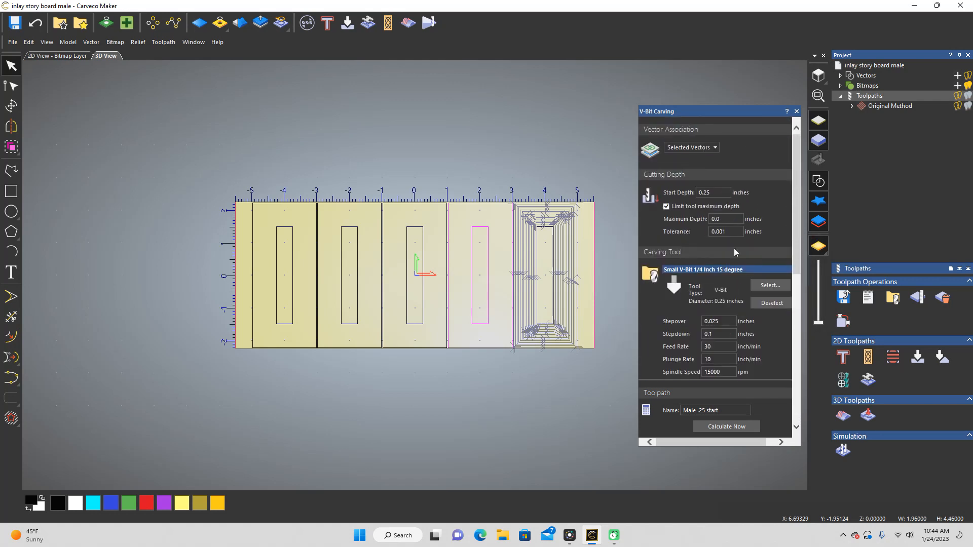
pyautogui.click(730, 218)
pyautogui.write('1')
pyautogui.scroll(-7, 771, 355)
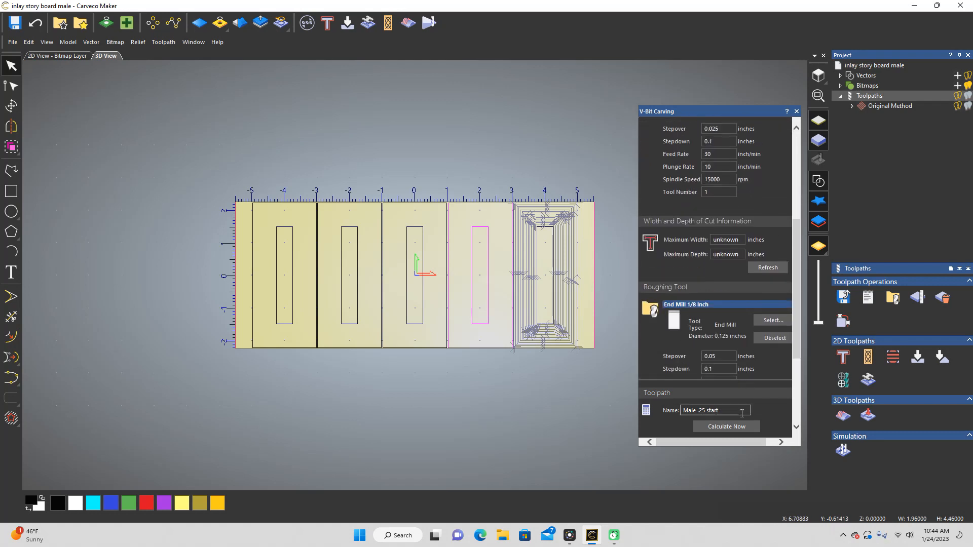
pyautogui.scroll(-5, 741, 412)
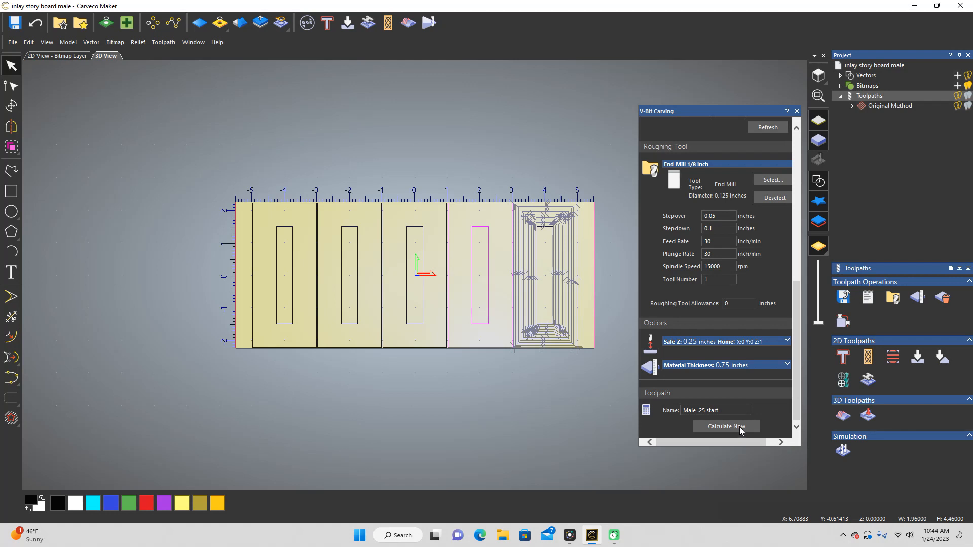
pyautogui.click(740, 428)
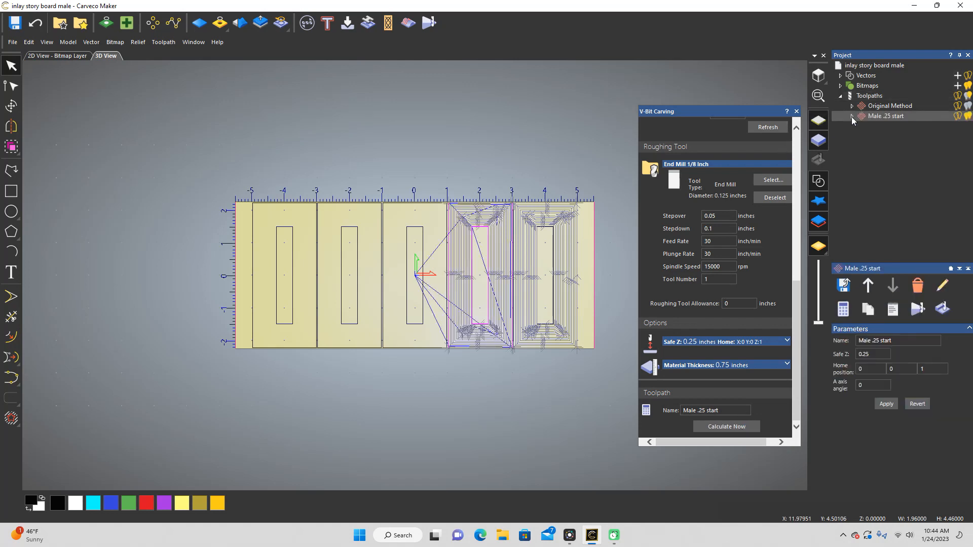
# Step: Simulate the Male .25 start toolpath at fast speed and examine the simulated cuts on the board at an angle
pyautogui.click(852, 116)
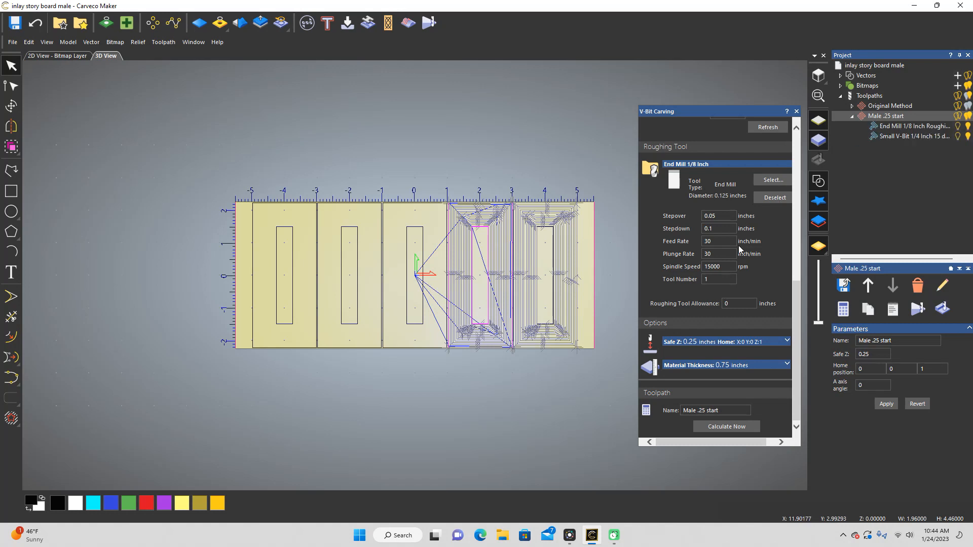
pyautogui.scroll(3, 741, 238)
pyautogui.scroll(4, 718, 161)
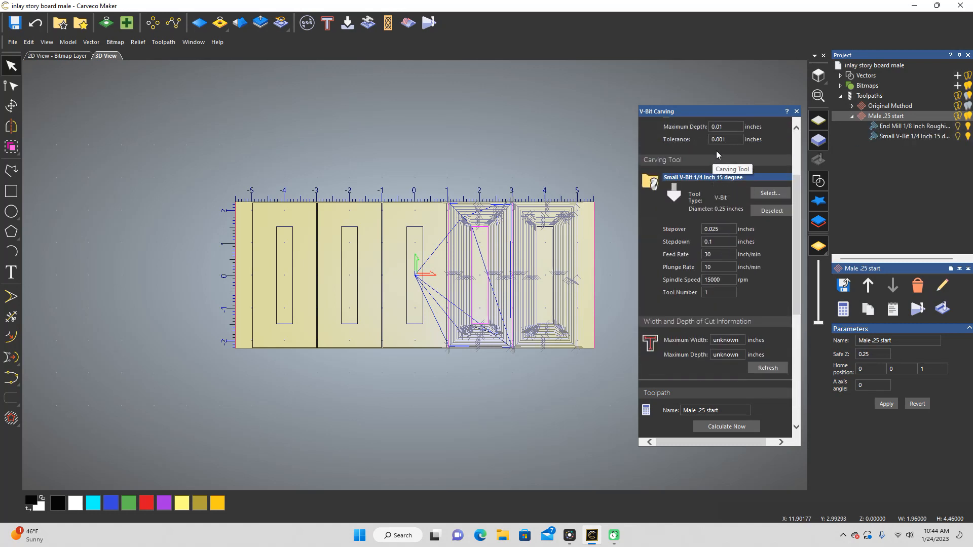
pyautogui.click(719, 220)
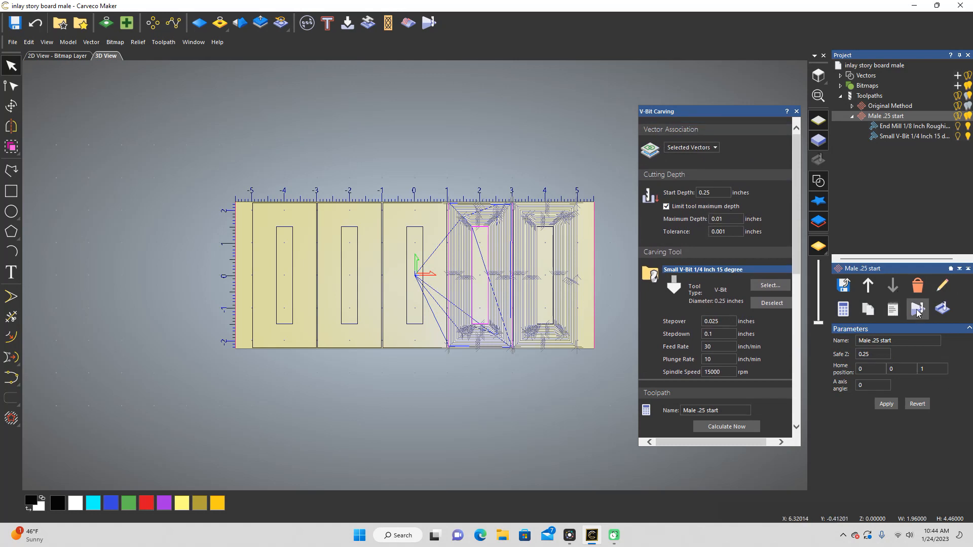
pyautogui.click(917, 310)
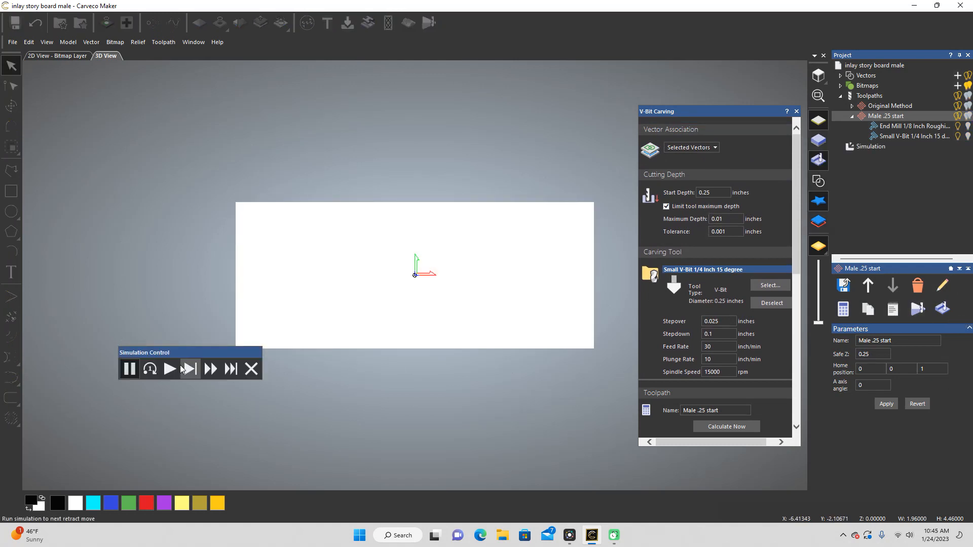
pyautogui.click(170, 371)
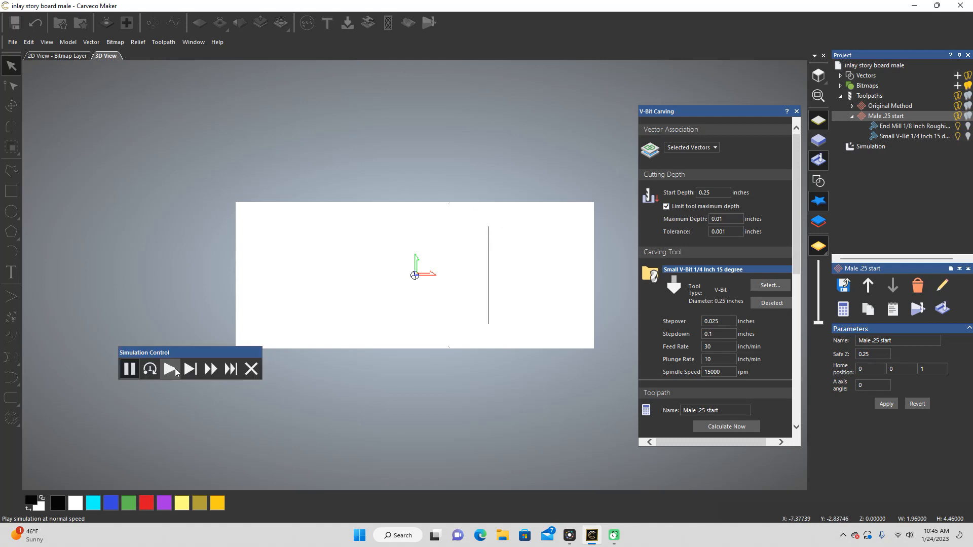
pyautogui.click(212, 371)
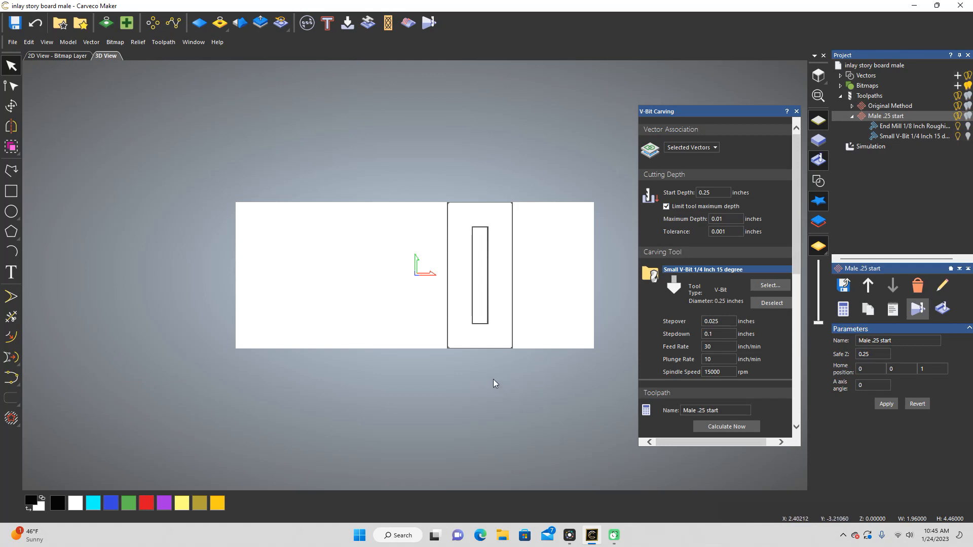
pyautogui.moveTo(496, 383); pyautogui.dragTo(689, 433)
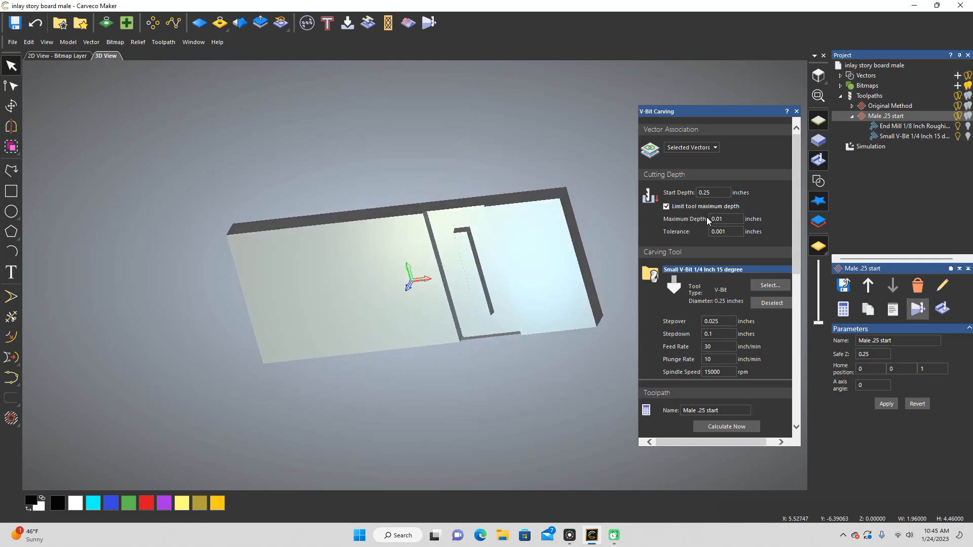
pyautogui.click(723, 218)
pyautogui.click(718, 232)
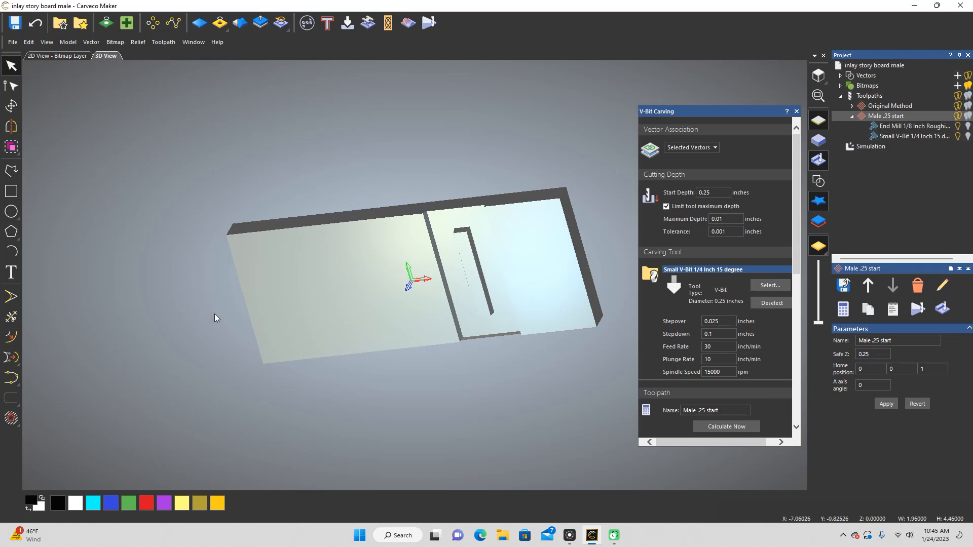
pyautogui.moveTo(387, 332); pyautogui.dragTo(561, 326)
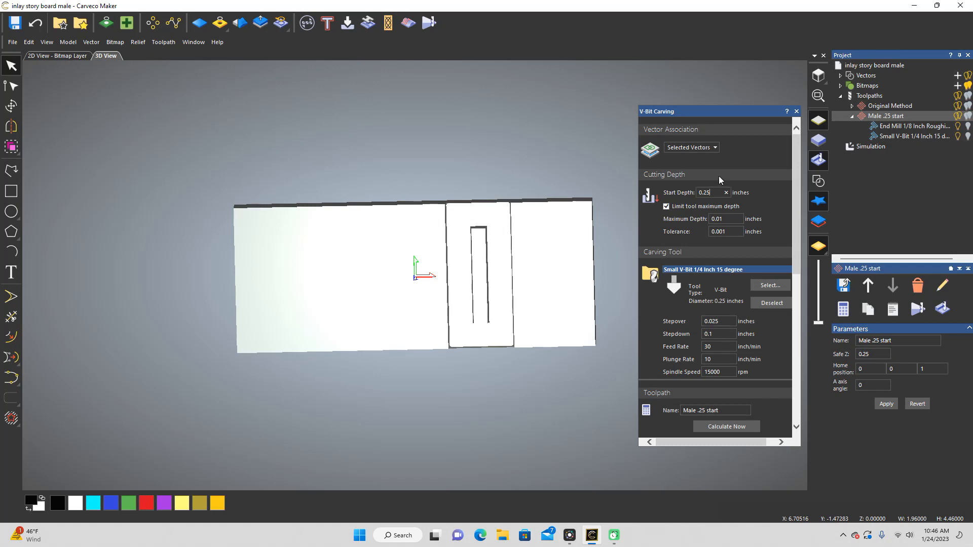
# Step: In the 2D view, select the outline and inner rectangle of the board's middle section
pyautogui.click(57, 56)
pyautogui.scroll(-5, 369, 332)
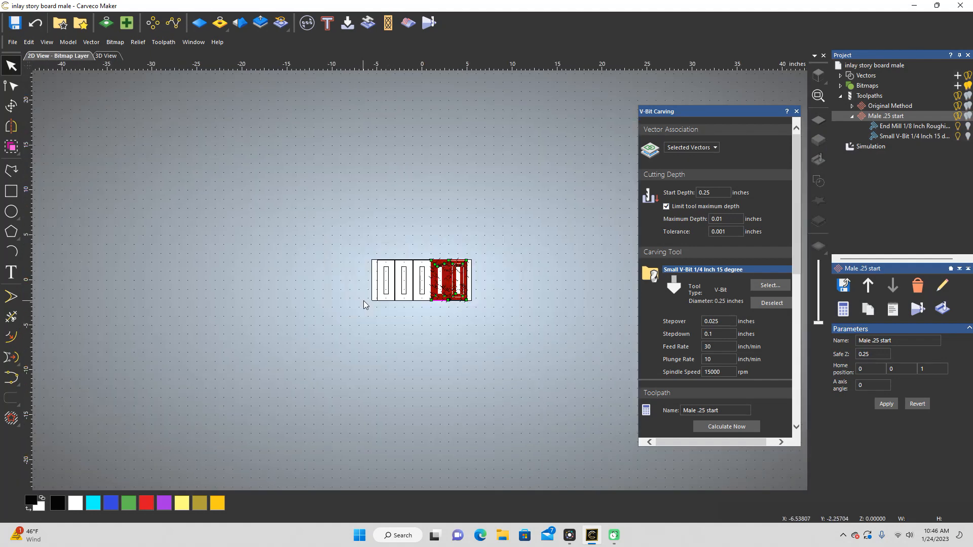
pyautogui.scroll(3, 438, 316)
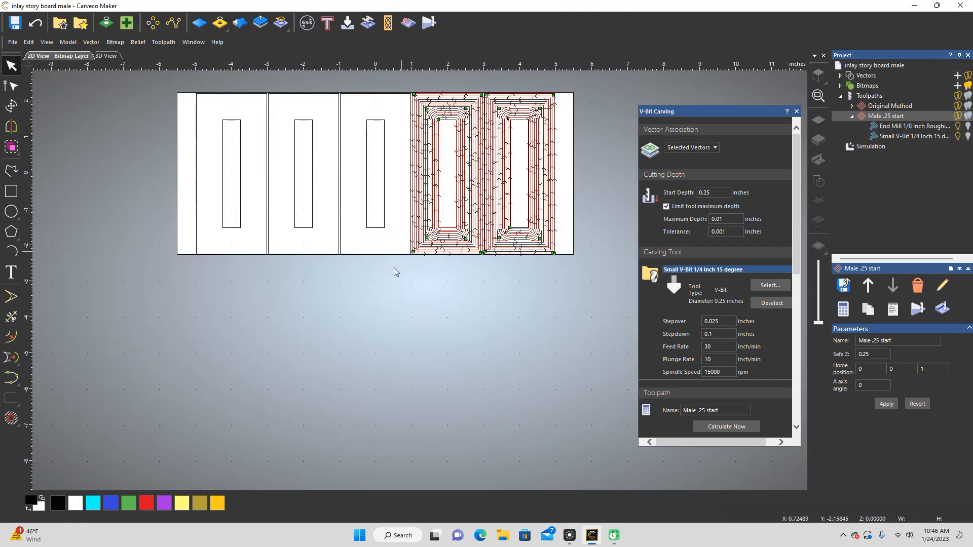
pyautogui.click(389, 282)
pyautogui.moveTo(389, 282); pyautogui.dragTo(352, 87)
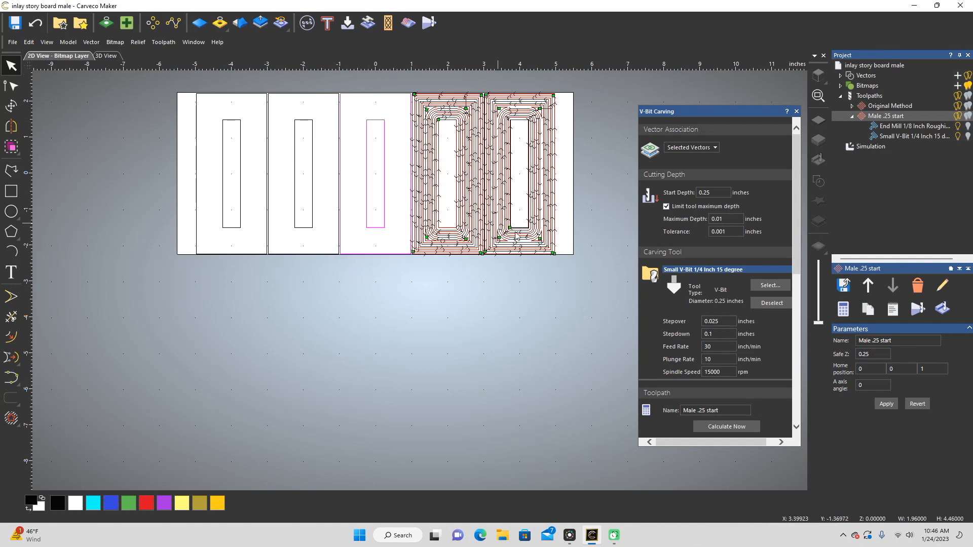
# Step: Set the V-bit carving start depth to 0.24 inches and the maximum depth to 0.1 inches
pyautogui.click(711, 192)
pyautogui.write('4')
pyautogui.click(728, 219)
pyautogui.press('BackSpace')
pyautogui.press('BackSpace')
pyautogui.write('1')
# Step: Name the toolpath "Male .24 start" and calculate it for the middle section
pyautogui.scroll(-4, 731, 199)
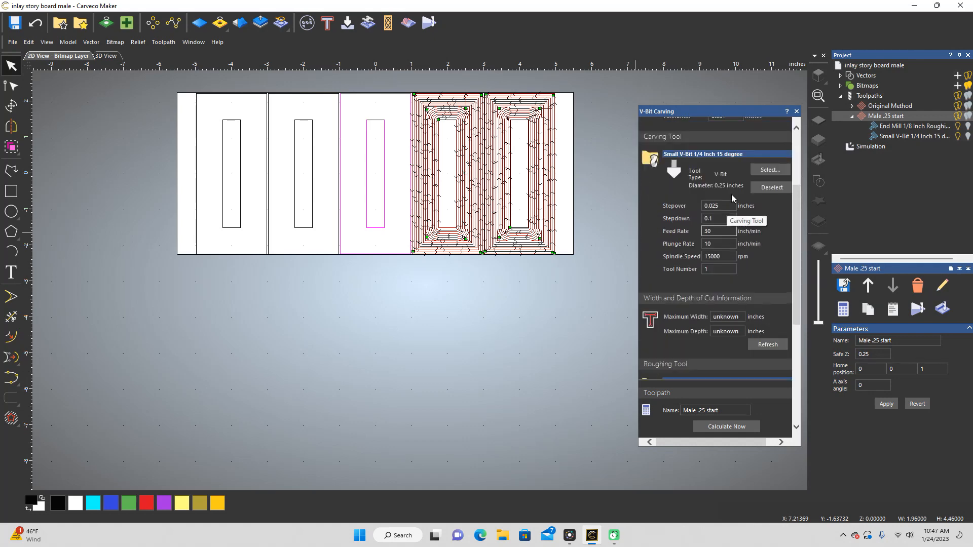
pyautogui.scroll(-6, 731, 197)
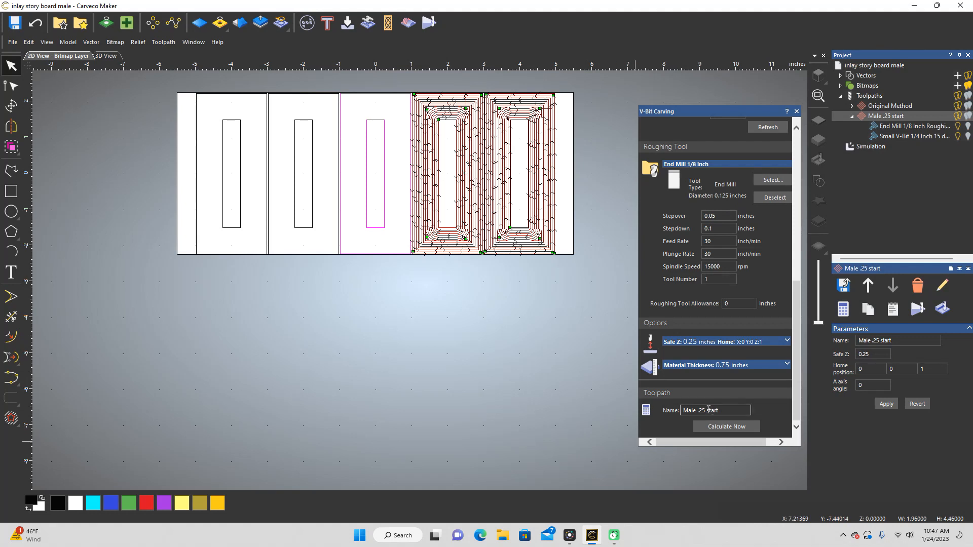
pyautogui.click(728, 411)
pyautogui.press('BackSpace')
pyautogui.write('4')
pyautogui.scroll(8, 719, 358)
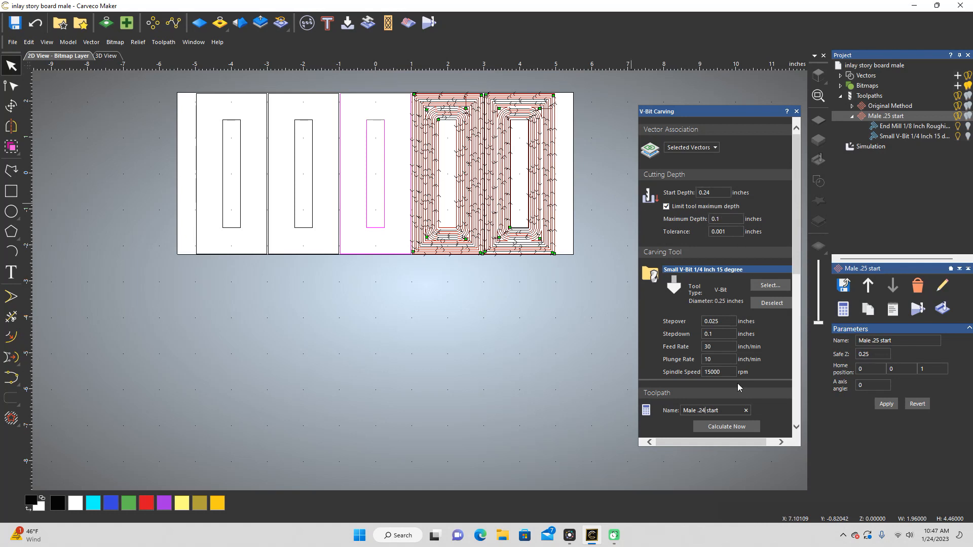
pyautogui.click(742, 430)
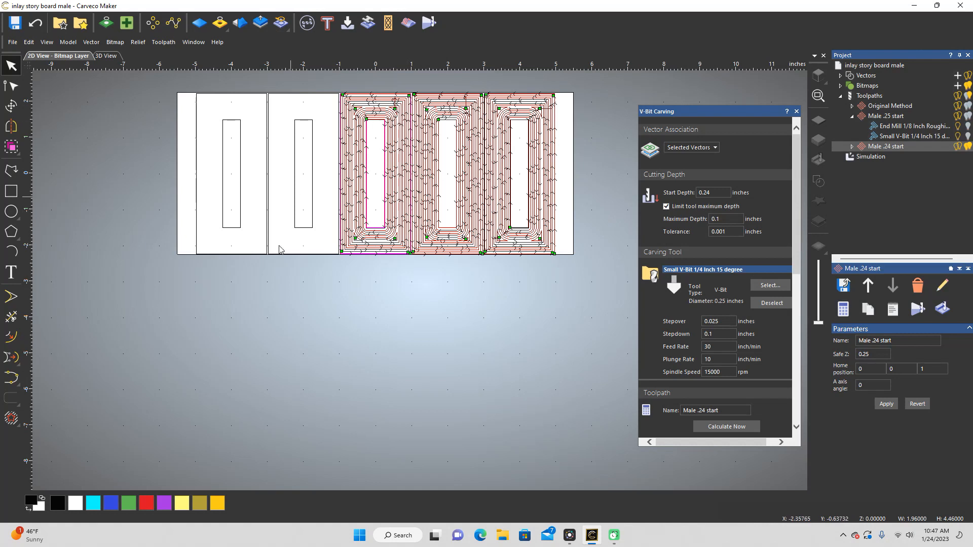
pyautogui.moveTo(315, 278); pyautogui.dragTo(282, 77)
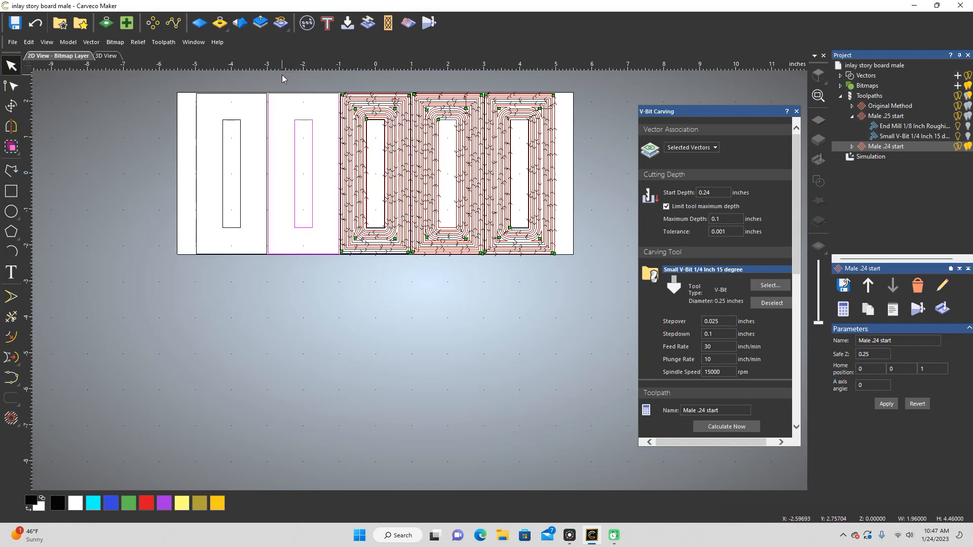
pyautogui.click(713, 192)
pyautogui.write('5')
pyautogui.click(722, 219)
pyautogui.write('0')
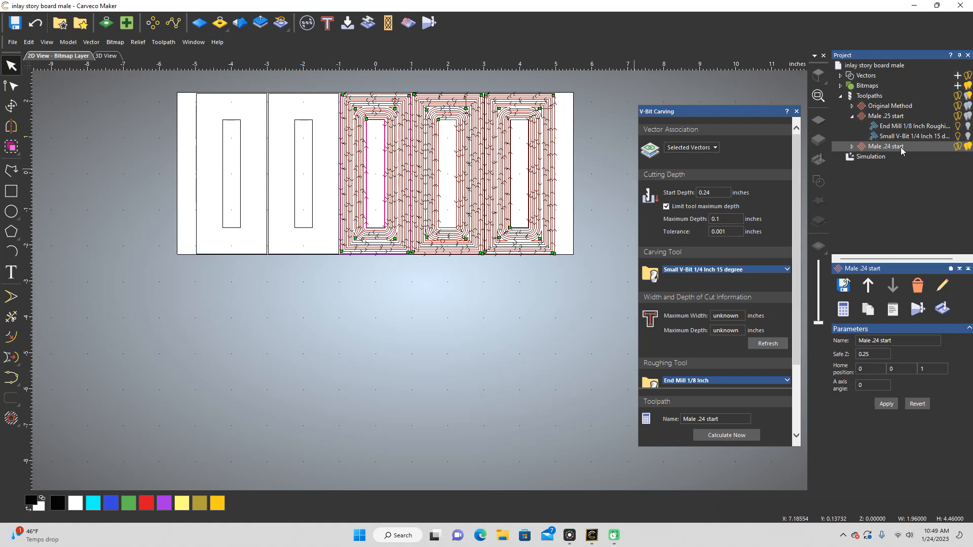
# Step: Correct the maximum depth of Male .24 start to 0.01 inches and recalculate the toolpath
pyautogui.click(718, 219)
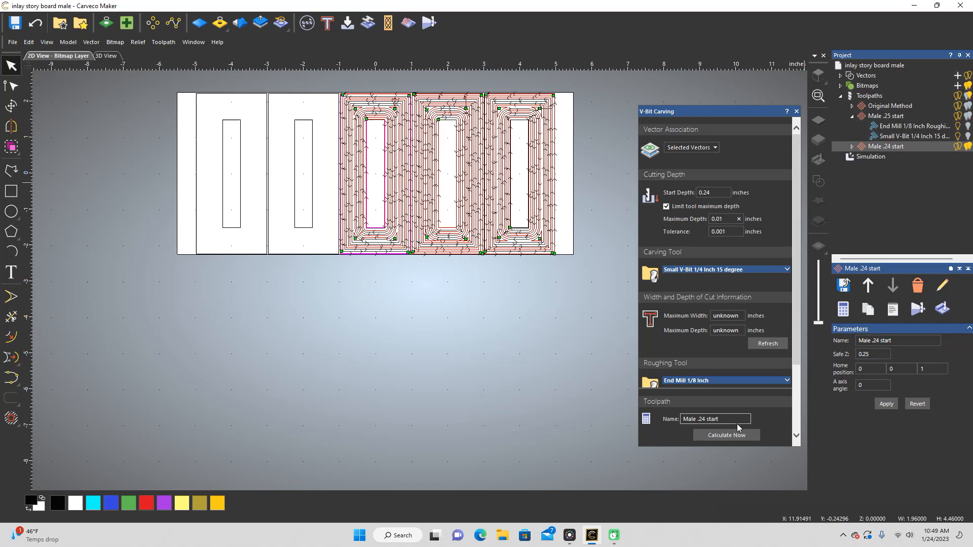
pyautogui.click(748, 437)
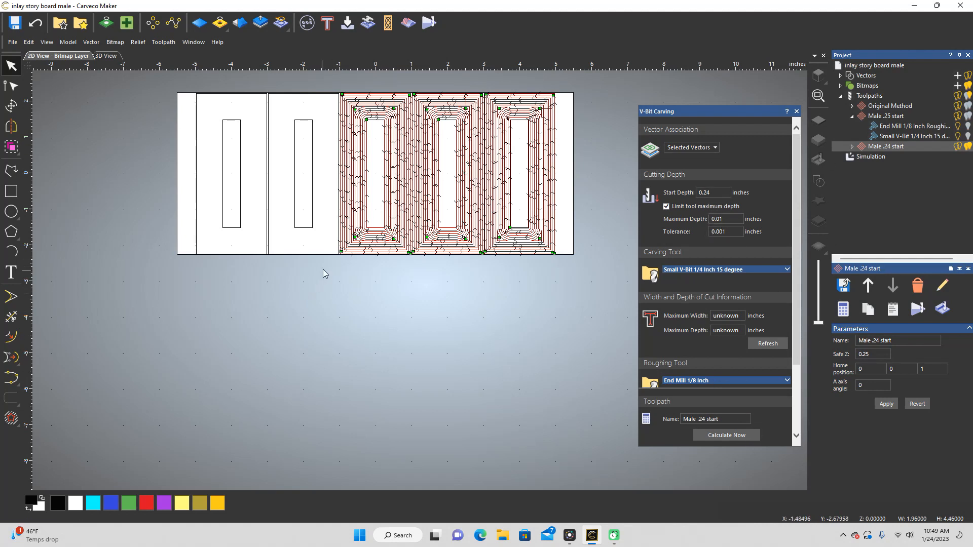
# Step: Select the vectors of the board's second section from the left and set start depth 0.245 and maximum depth 0.005 inches
pyautogui.moveTo(324, 269); pyautogui.dragTo(291, 82)
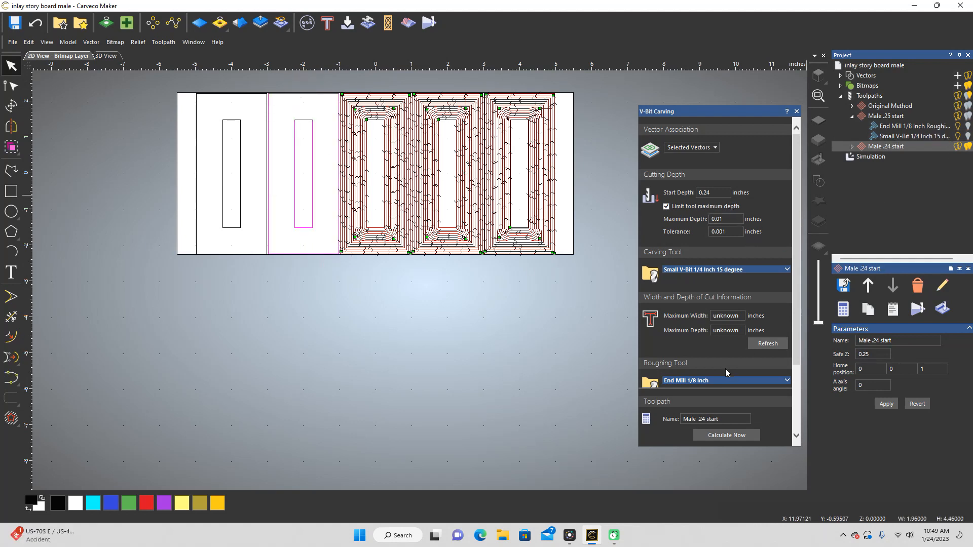
pyautogui.click(722, 192)
pyautogui.write('5')
pyautogui.click(726, 217)
pyautogui.write('05')
# Step: Name the toolpath "Male .245 start" and calculate it for the selected section
pyautogui.click(707, 420)
pyautogui.write('5')
pyautogui.click(741, 436)
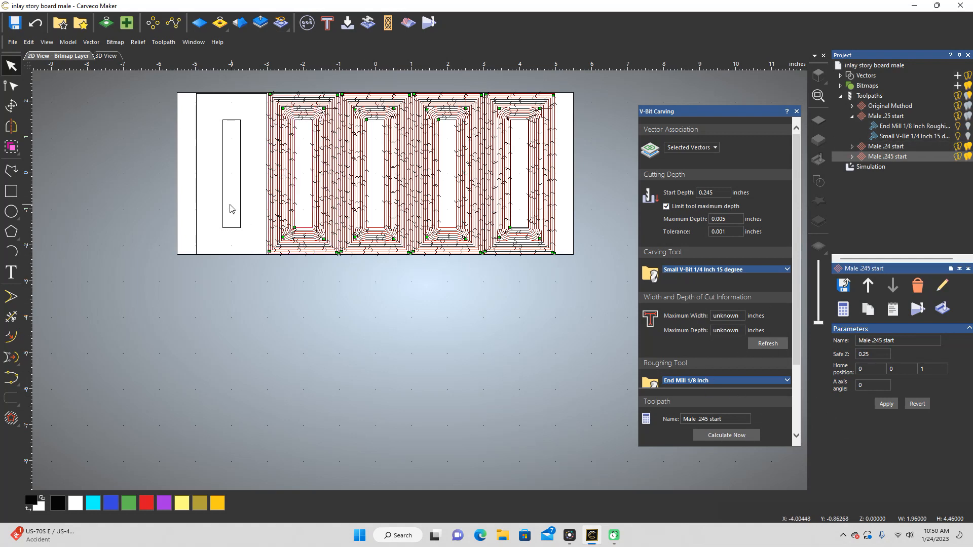
# Step: Select both rectangles of the board's leftmost section and set start depth 0.23 and maximum depth 0.02 inches
pyautogui.click(248, 255)
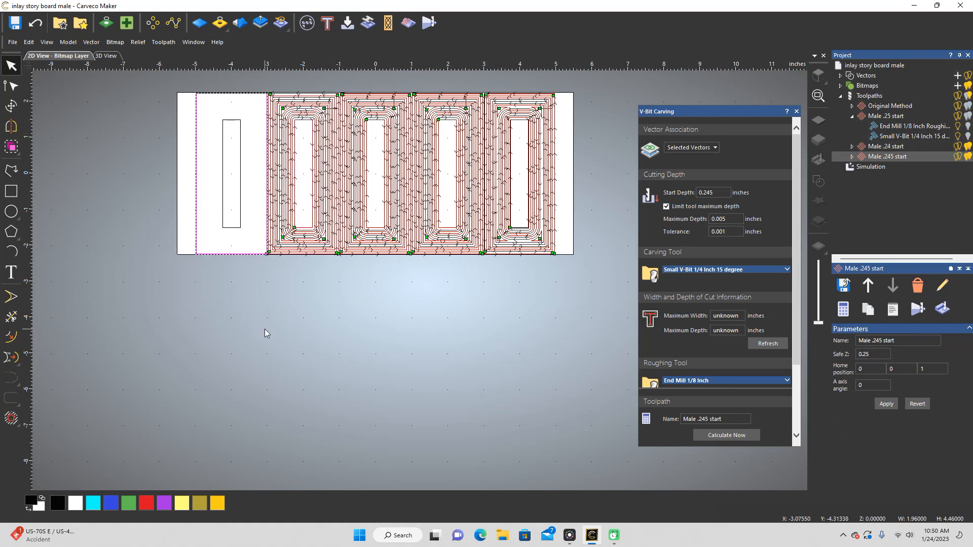
pyautogui.moveTo(254, 301); pyautogui.dragTo(213, 84)
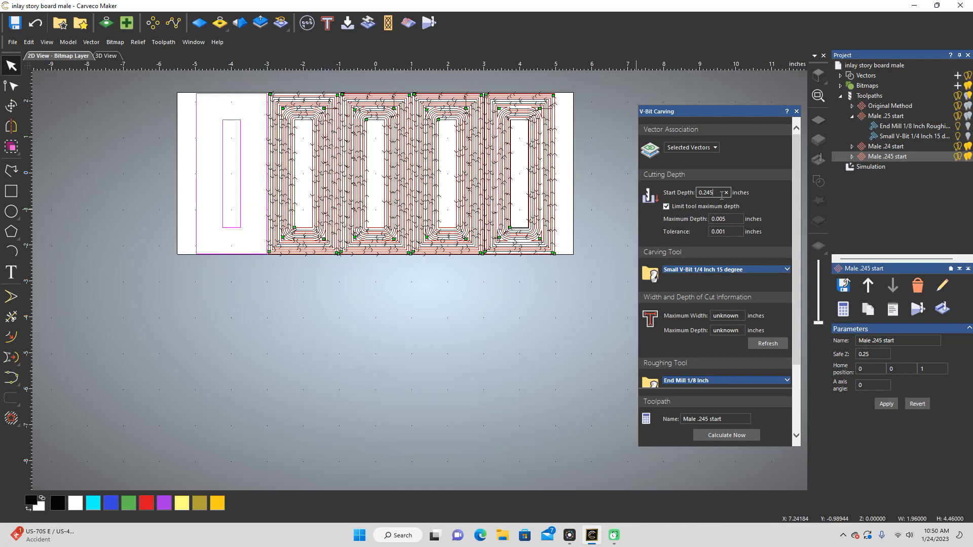
pyautogui.press('BackSpace')
pyautogui.click(730, 219)
# Step: Name the toolpath "Male .23 start" and calculate it for the leftmost section
pyautogui.click(708, 419)
pyautogui.press('BackSpace')
pyautogui.press('BackSpace')
pyautogui.write('3')
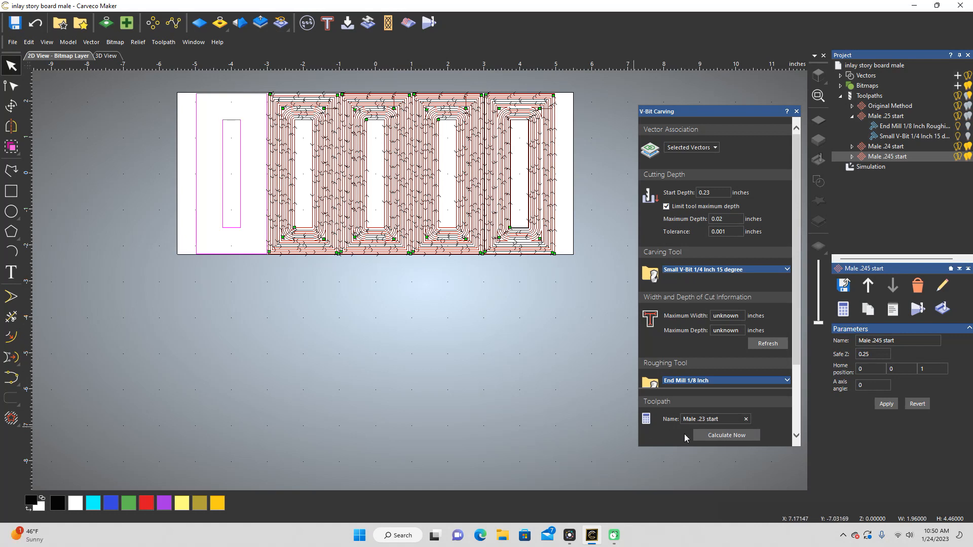
pyautogui.click(727, 436)
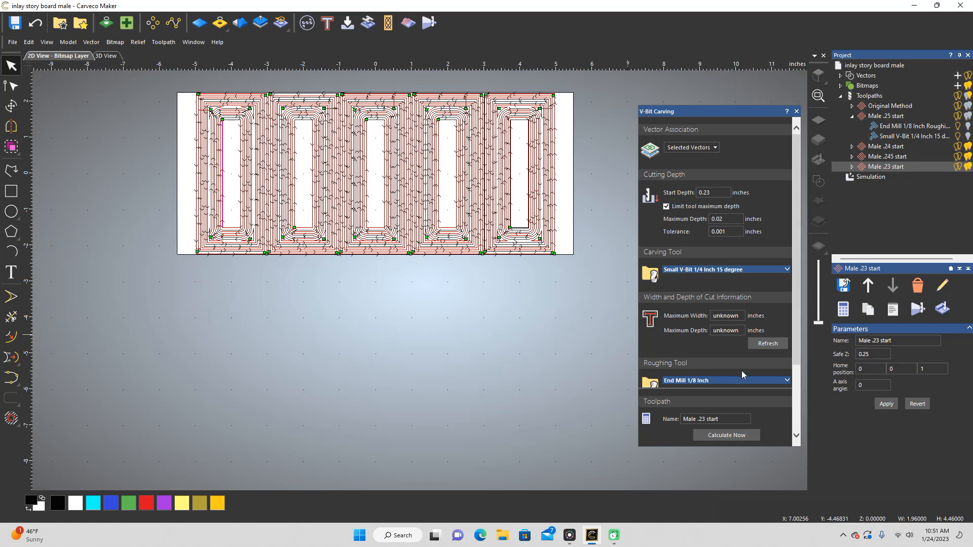
pyautogui.scroll(-3, 742, 374)
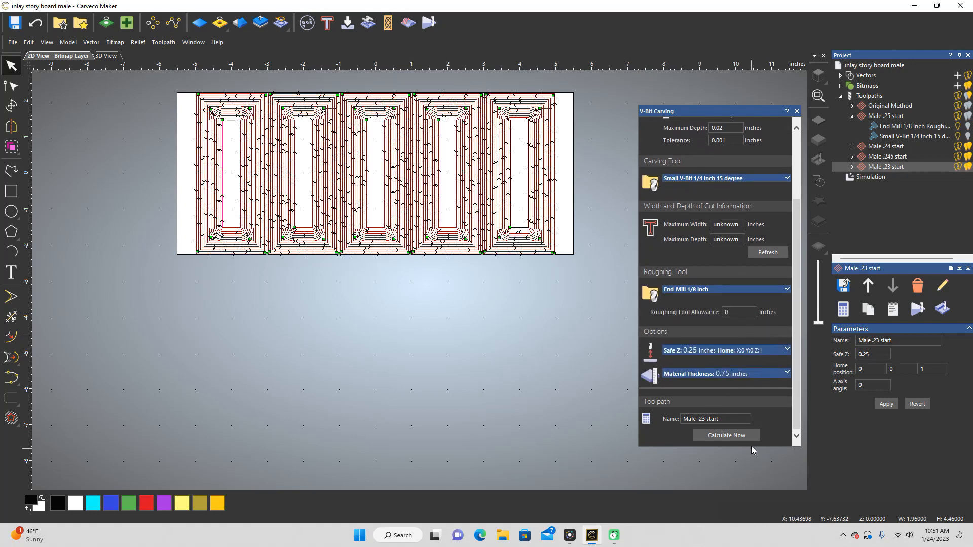